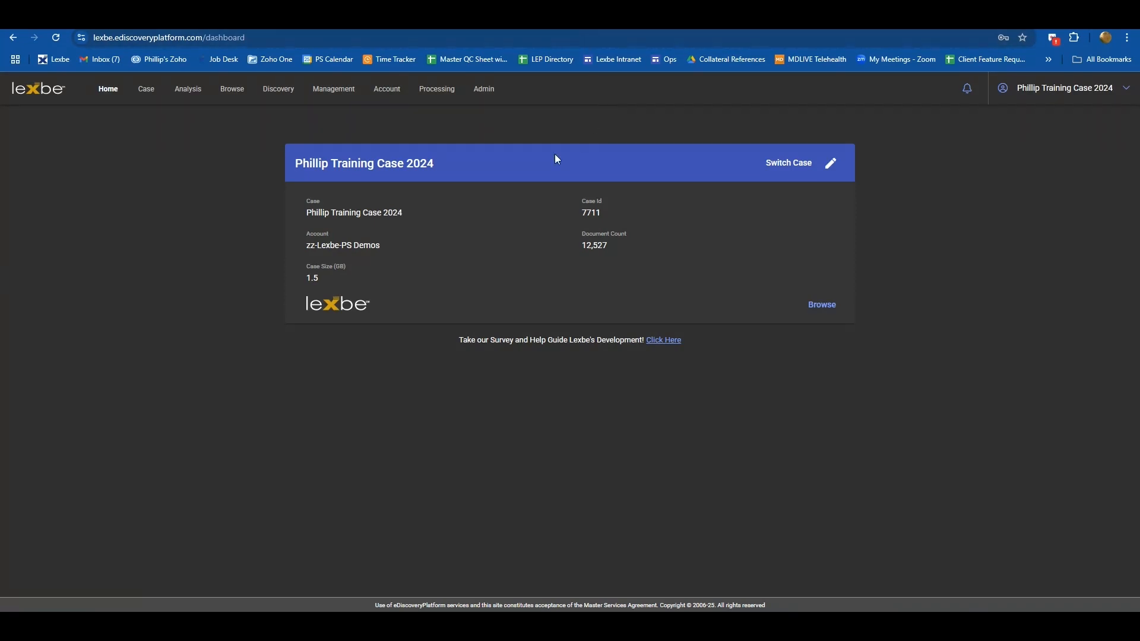
- Open Case Assessment and show the Doc Count by Extension report as a table, scrolling through its rows
left_click(193, 93)
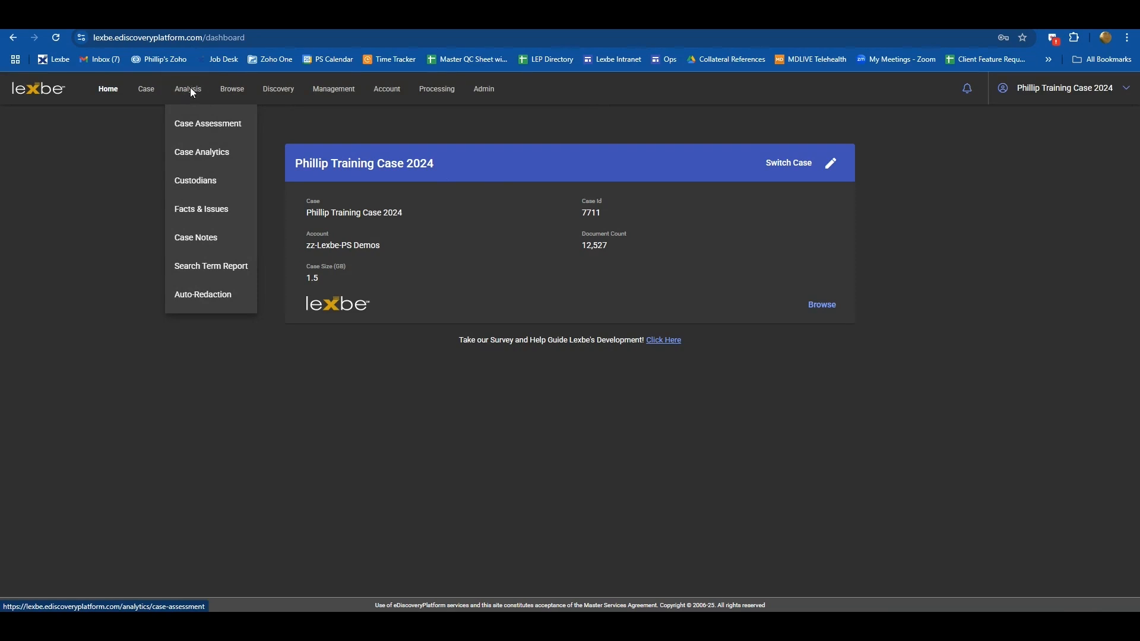
left_click(200, 127)
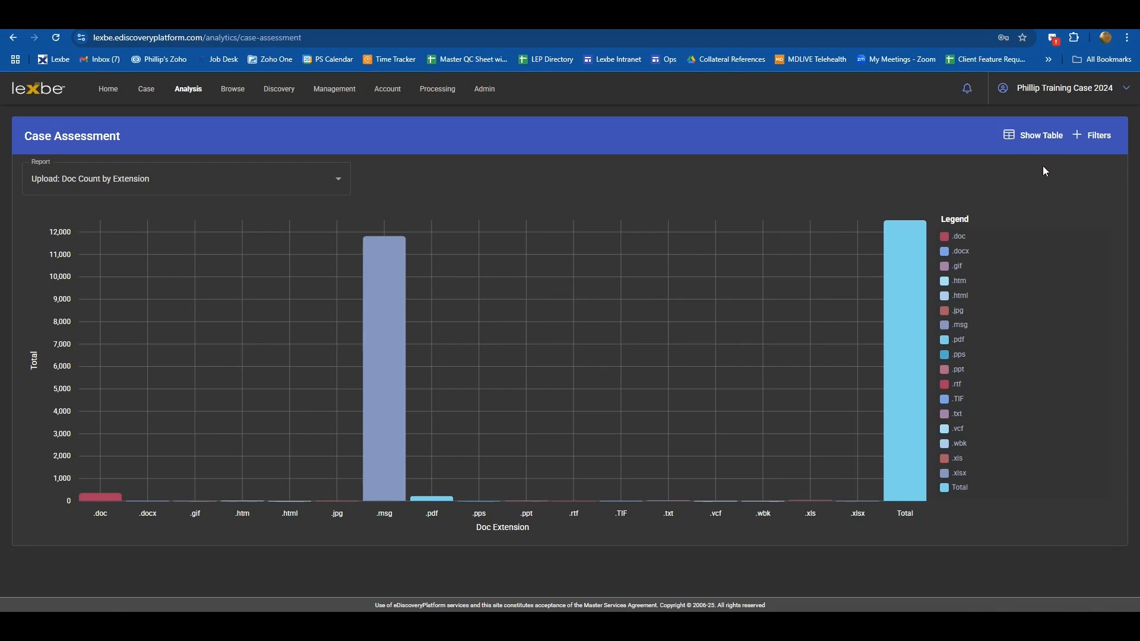
left_click(1041, 137)
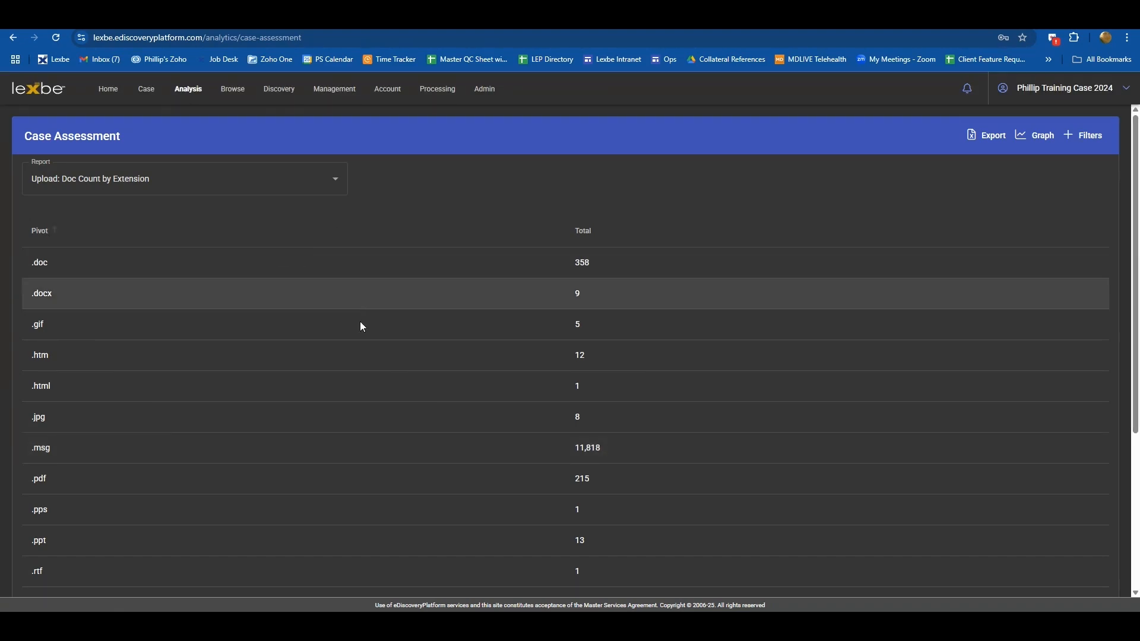
scroll(380, 369, "down", 2)
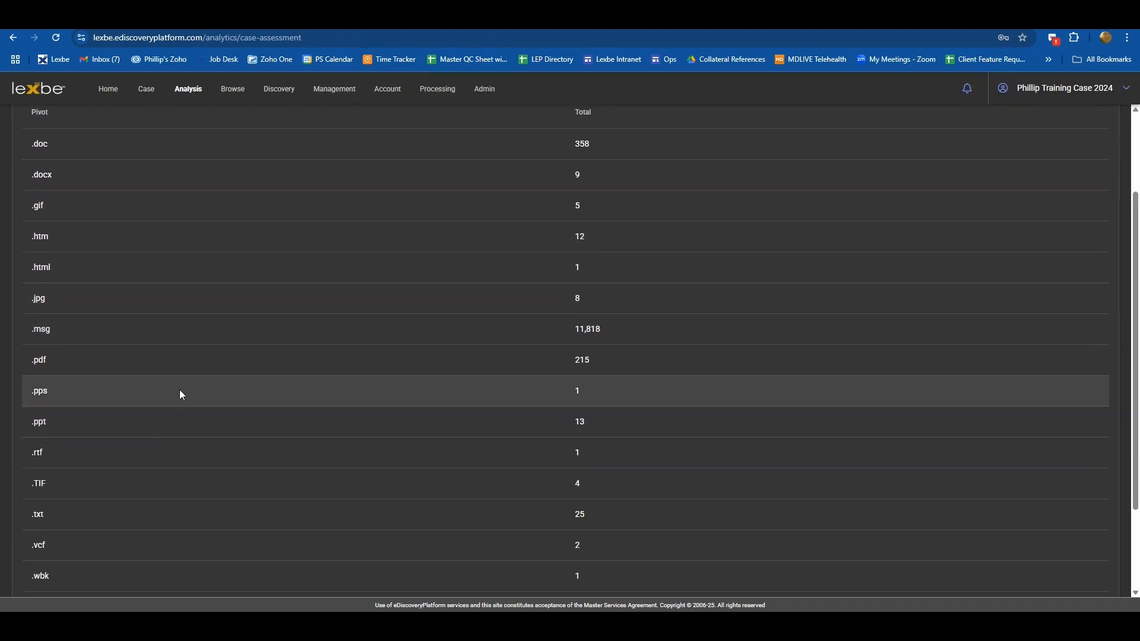
scroll(179, 389, "down", 2)
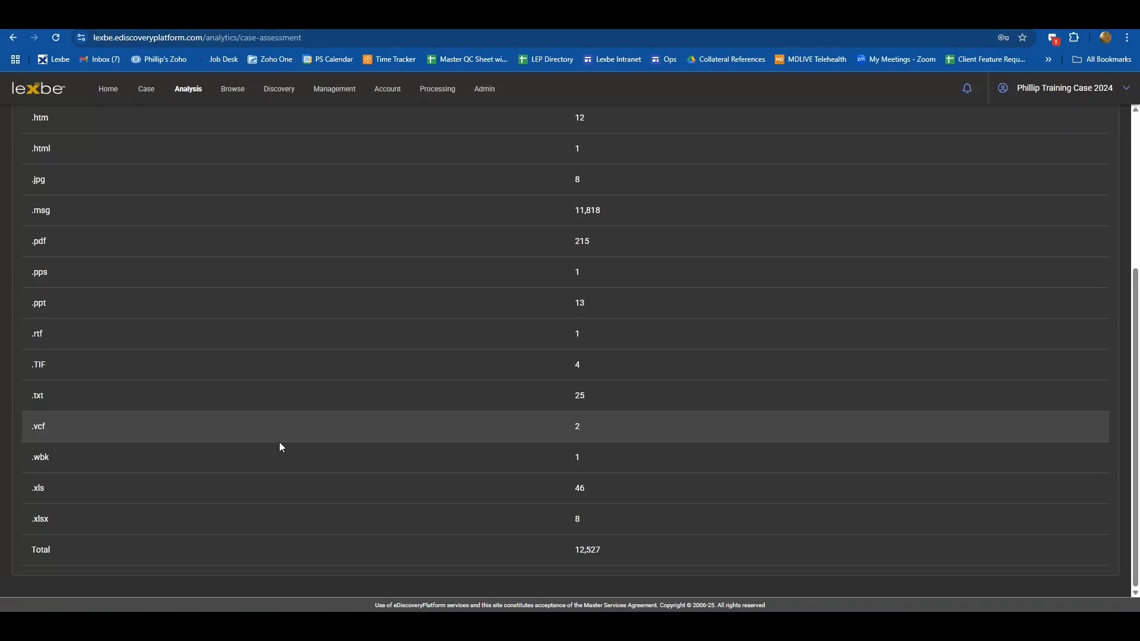
scroll(281, 444, "up", 4)
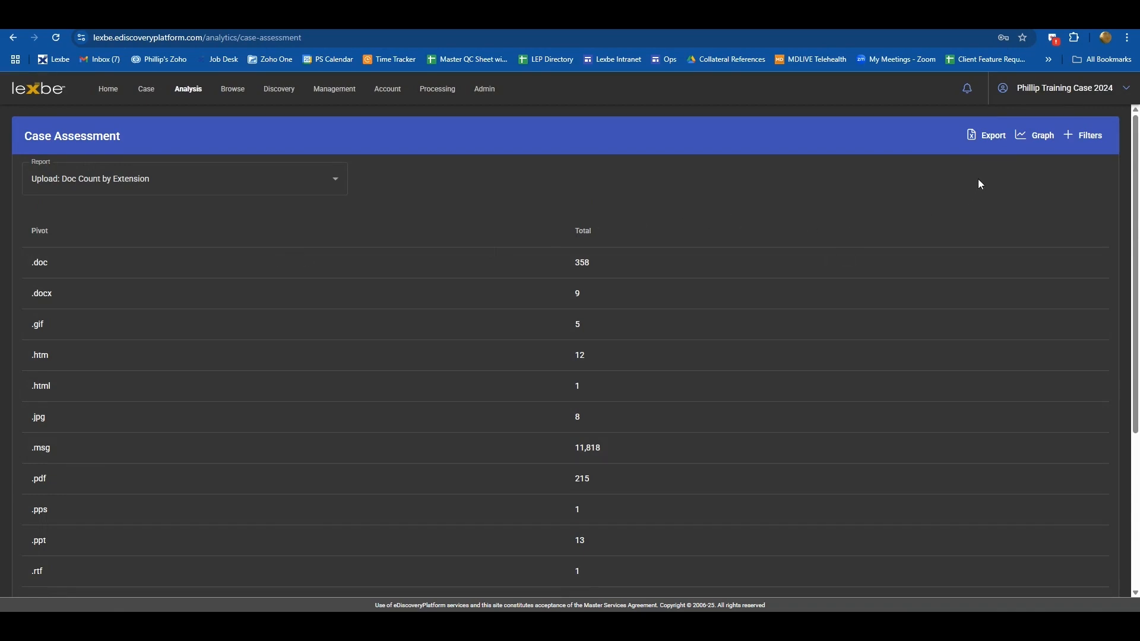
- Try to export the report table as an Excel file, cancelling the save
left_click(989, 138)
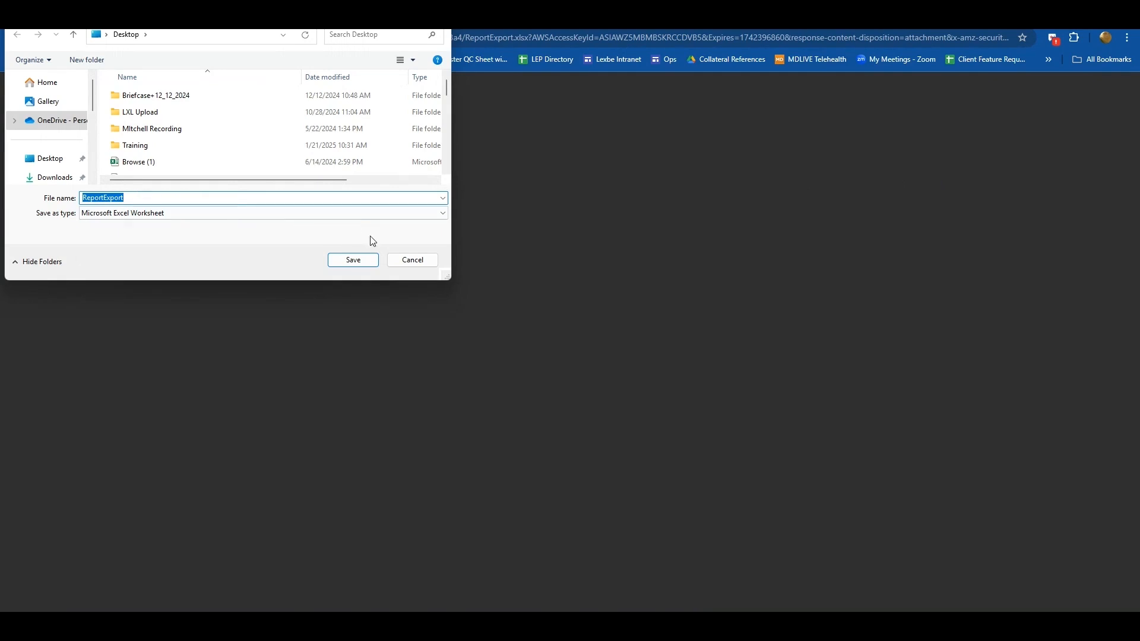
left_click(410, 261)
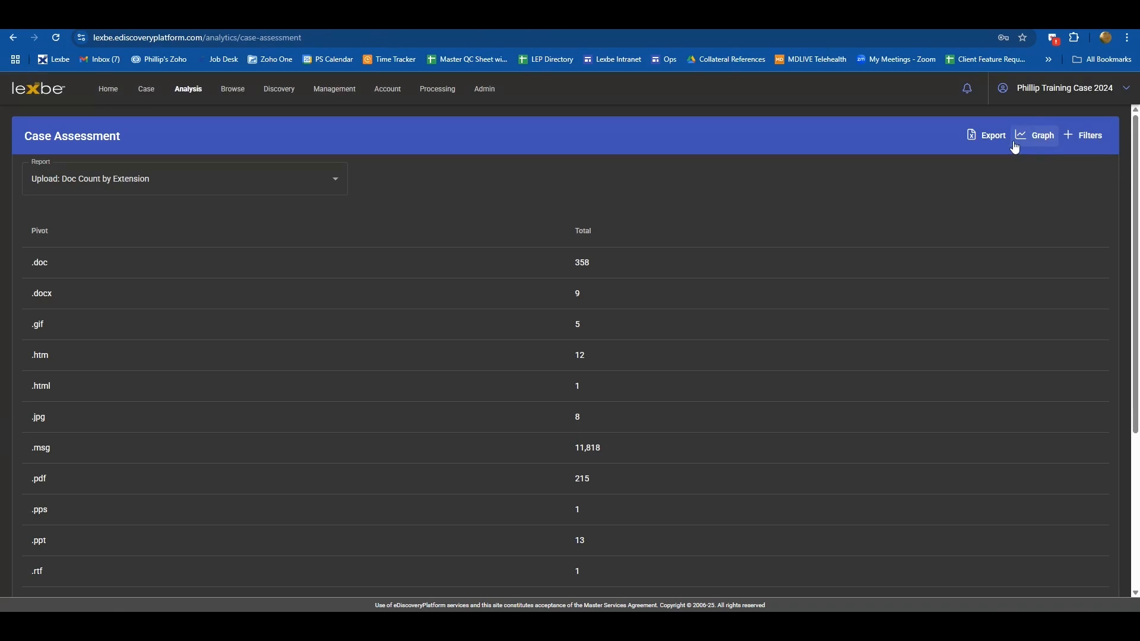
- Filter the report by the Doc Source field to include only Client Documents
left_click(1086, 136)
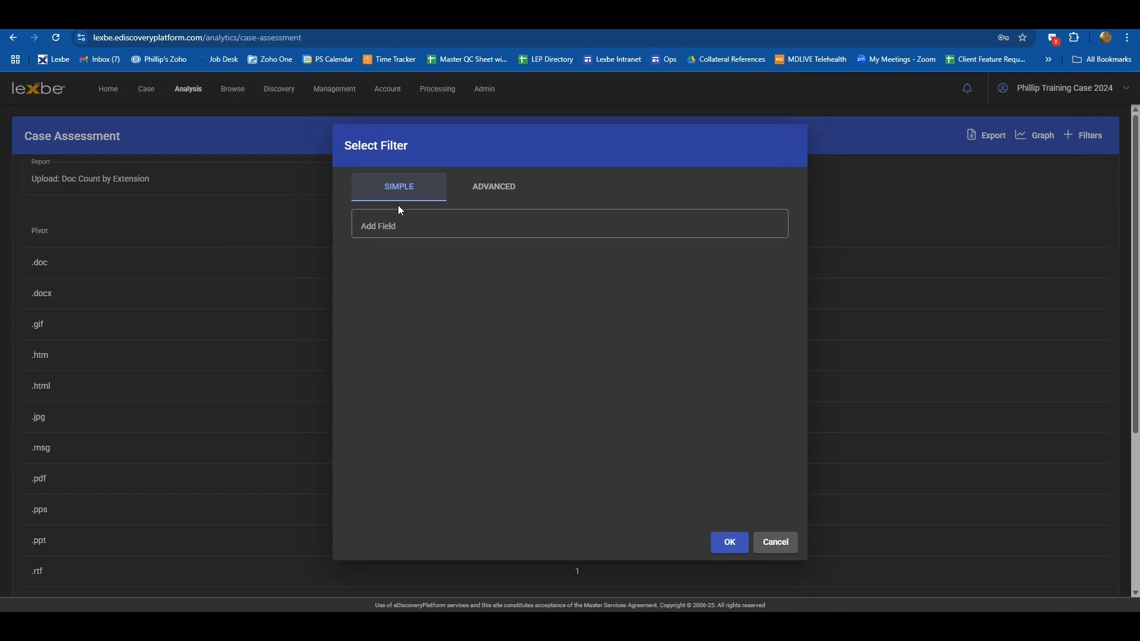
left_click(382, 228)
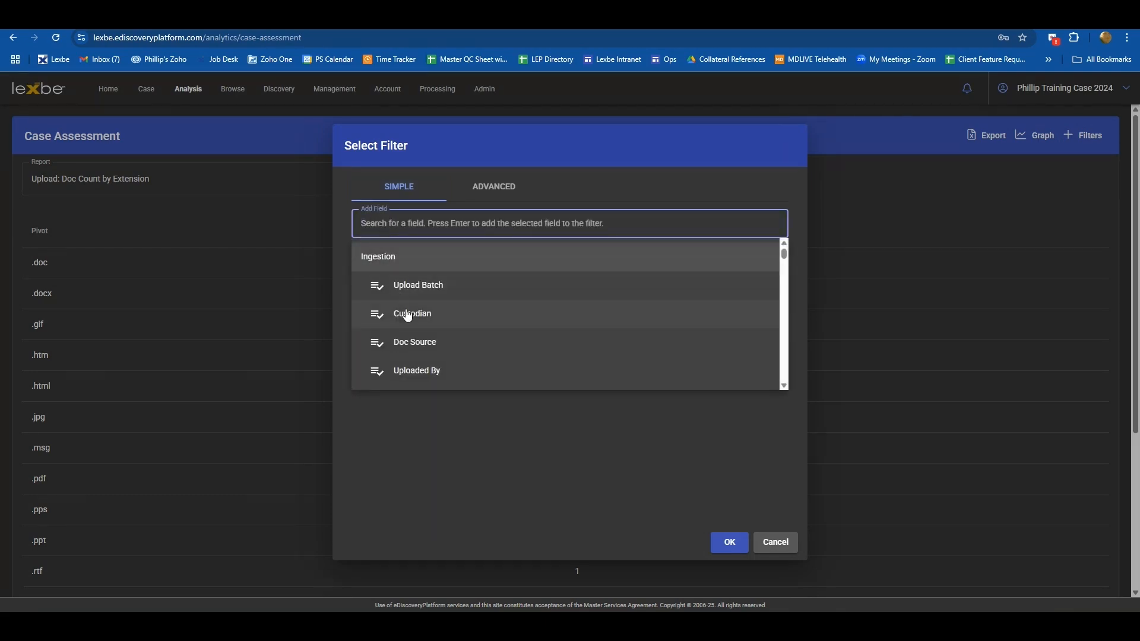
left_click(417, 342)
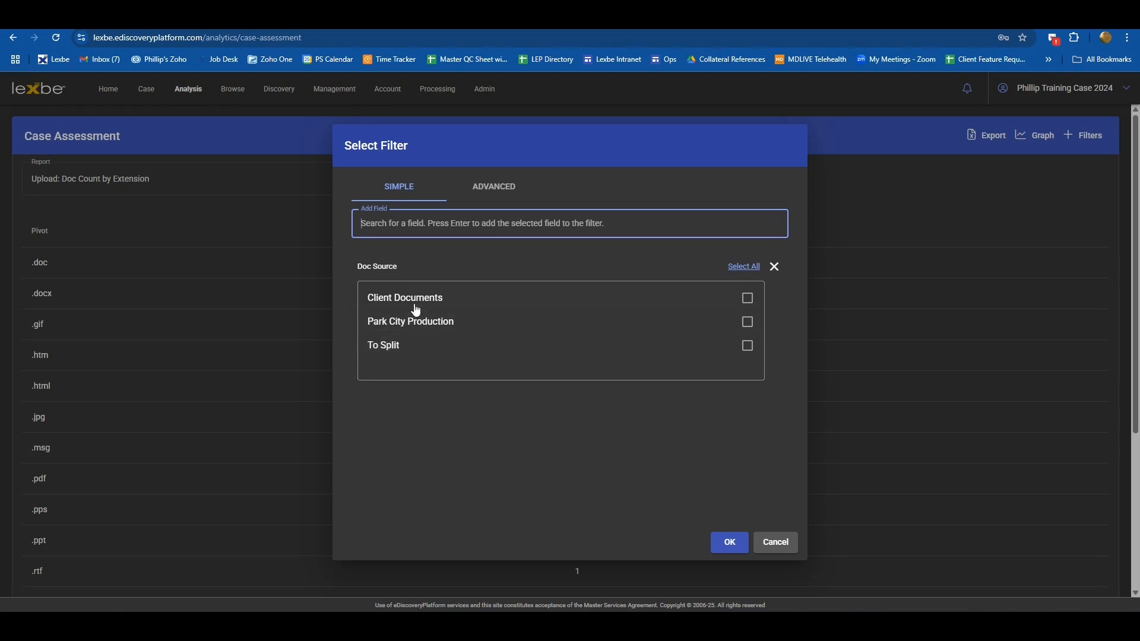
left_click(469, 297)
left_click(718, 539)
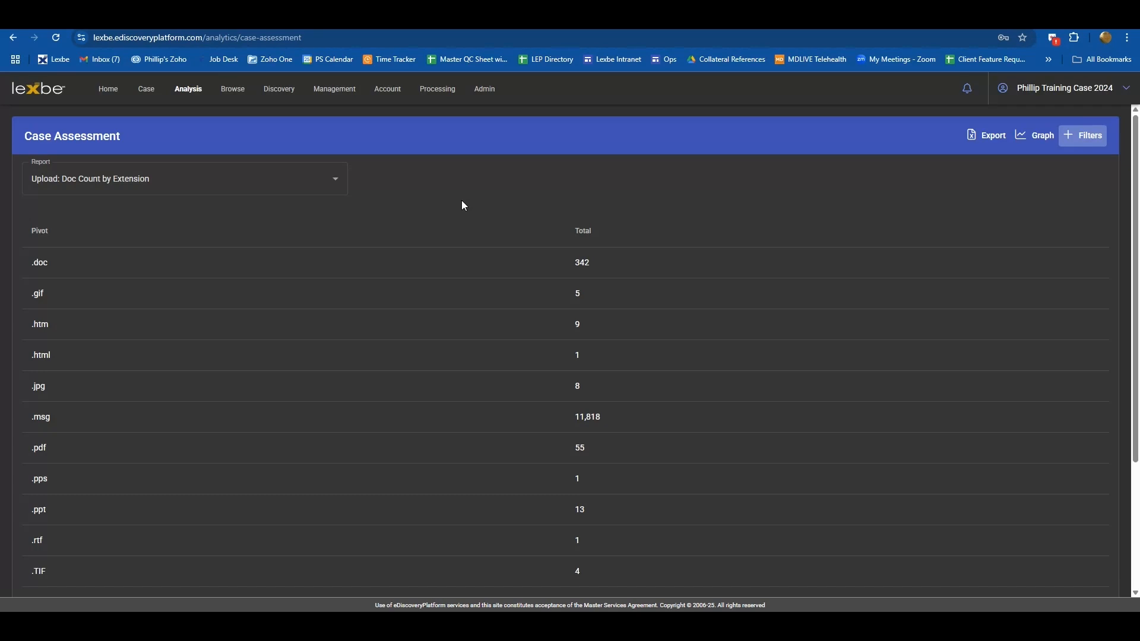
- Reopen the filter dialog to review the Doc Source selection and close it without changes
left_click(1072, 136)
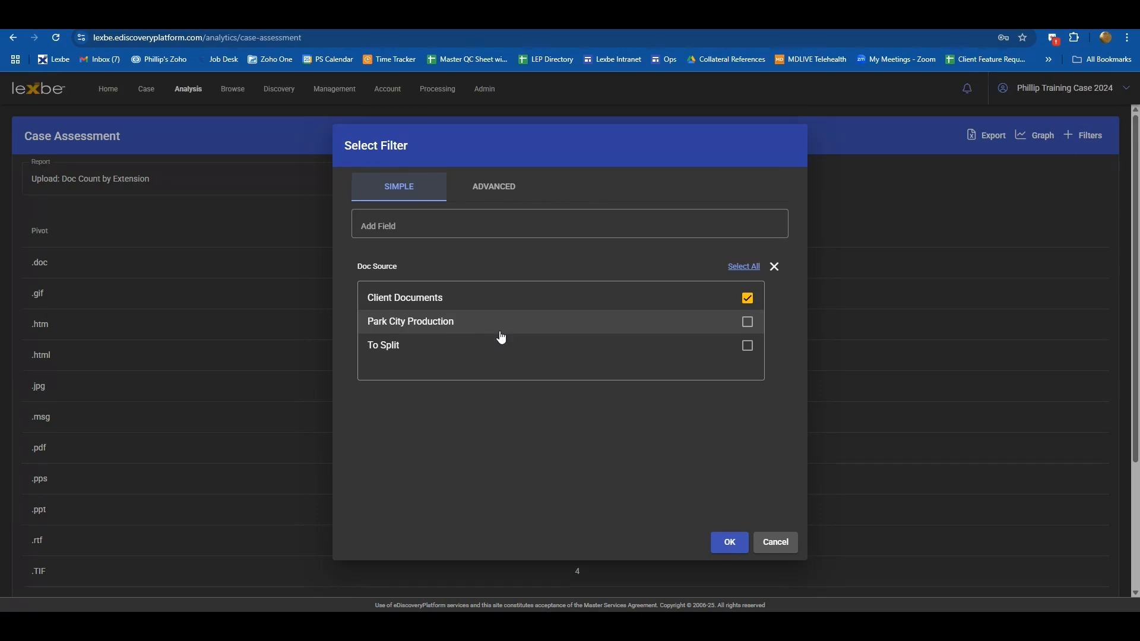
left_click(775, 543)
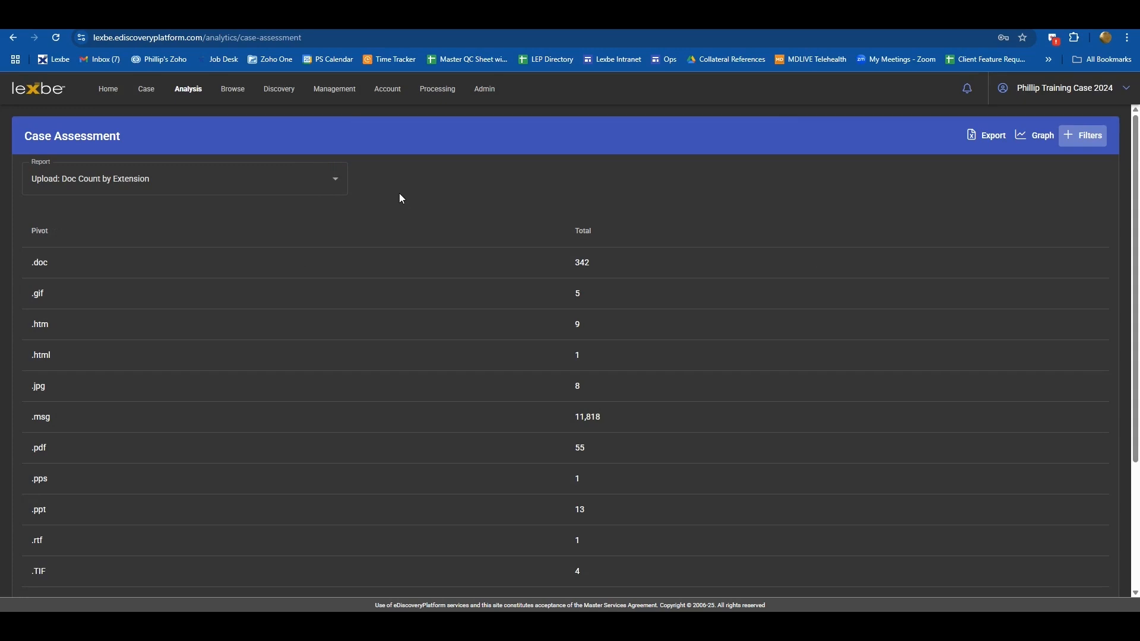
- Switch the Case Assessment report type to Custom
left_click(338, 186)
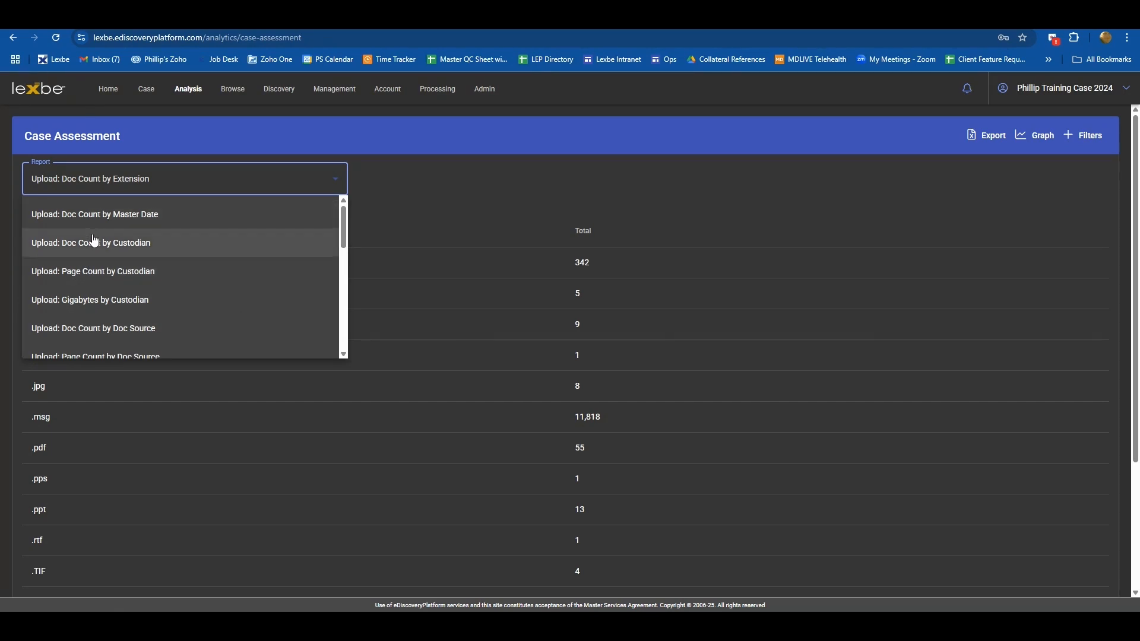
scroll(92, 245, "down", 1)
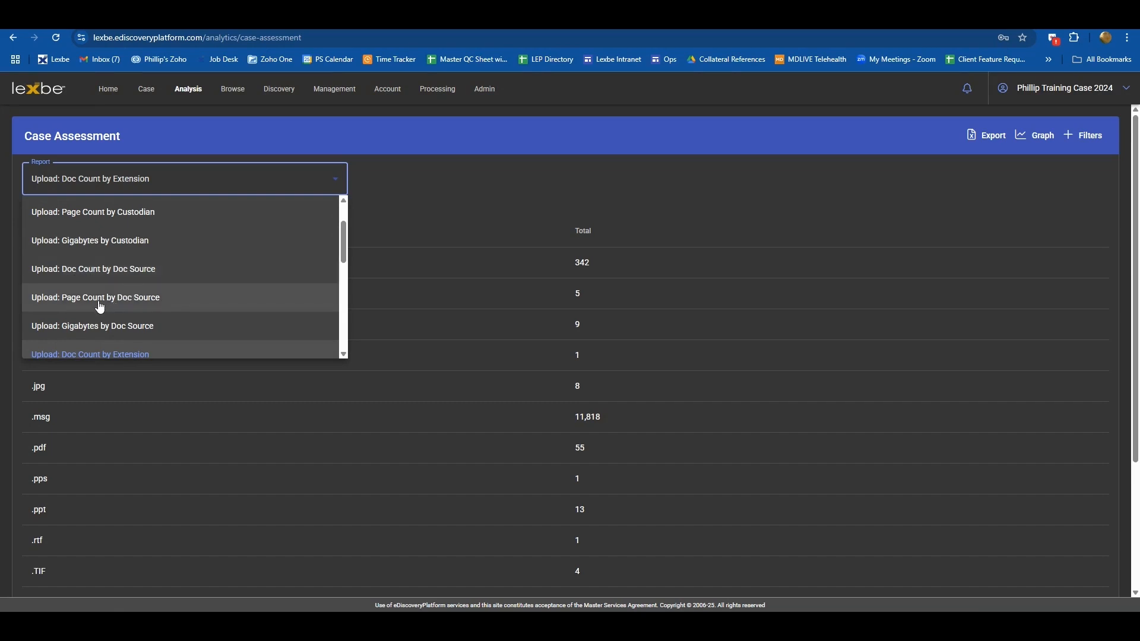
scroll(143, 305, "down", 2)
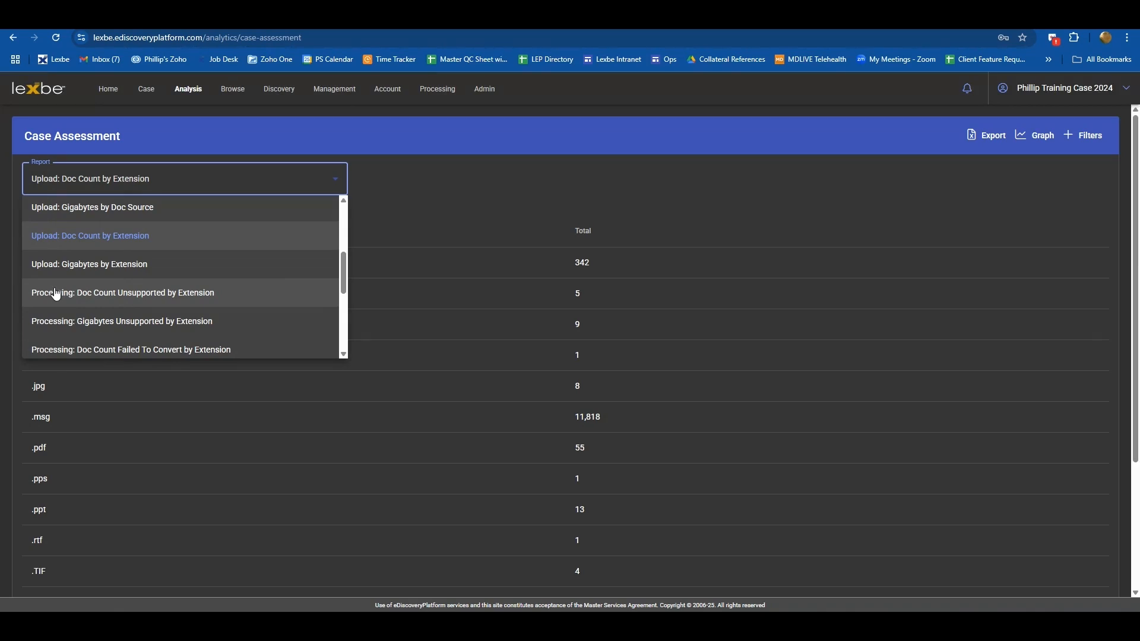
scroll(56, 295, "down", 1)
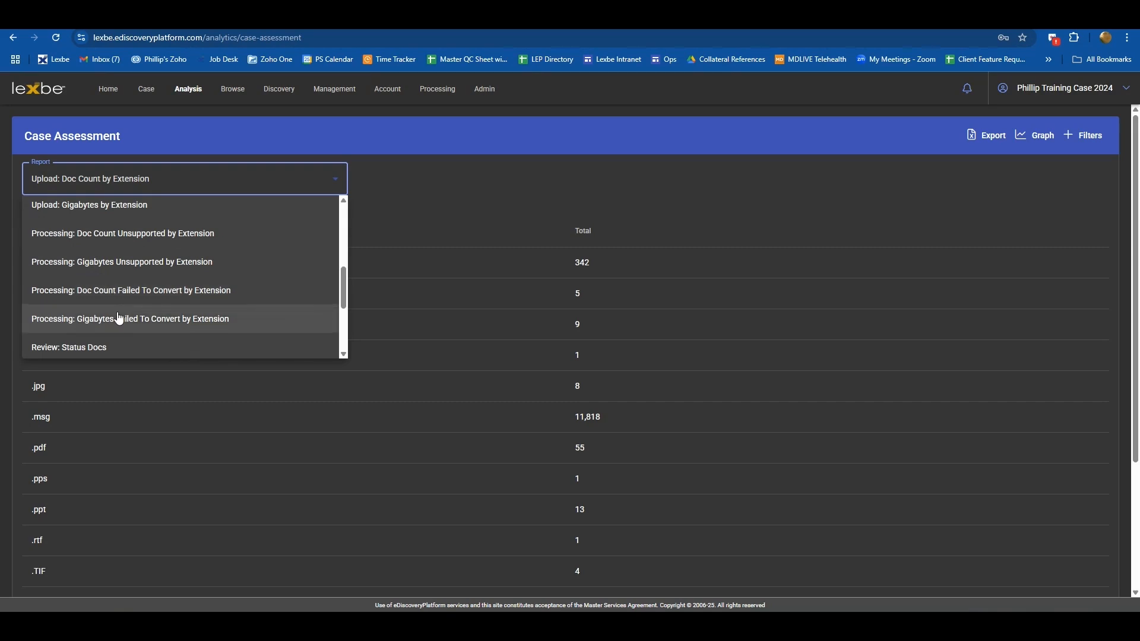
scroll(121, 279, "down", 1)
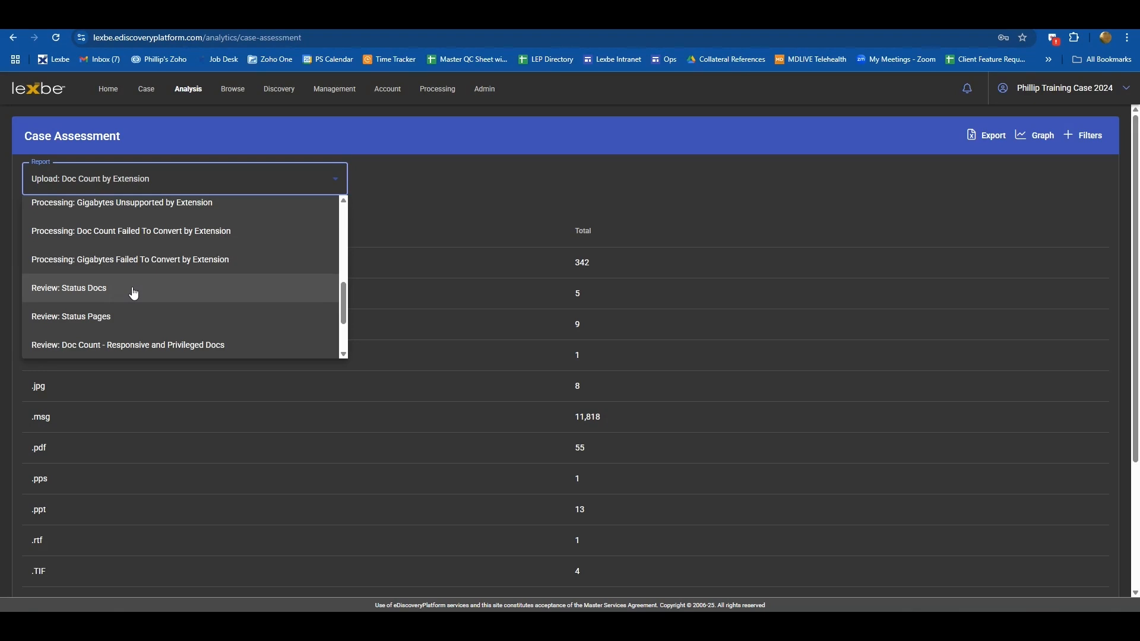
scroll(134, 294, "down", 1)
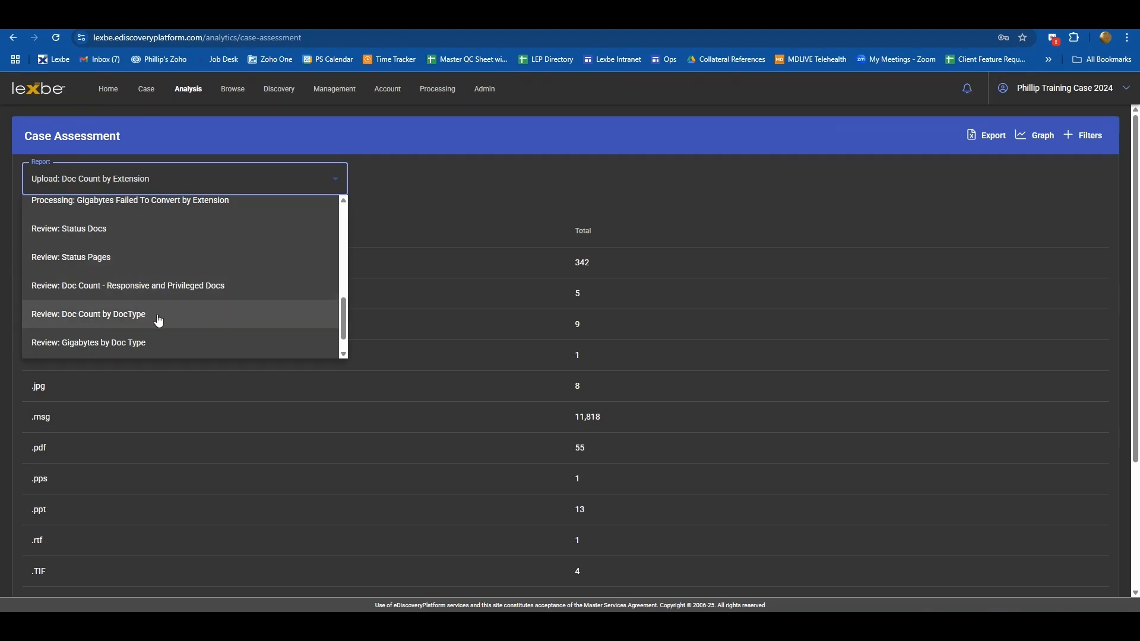
scroll(159, 319, "down", 1)
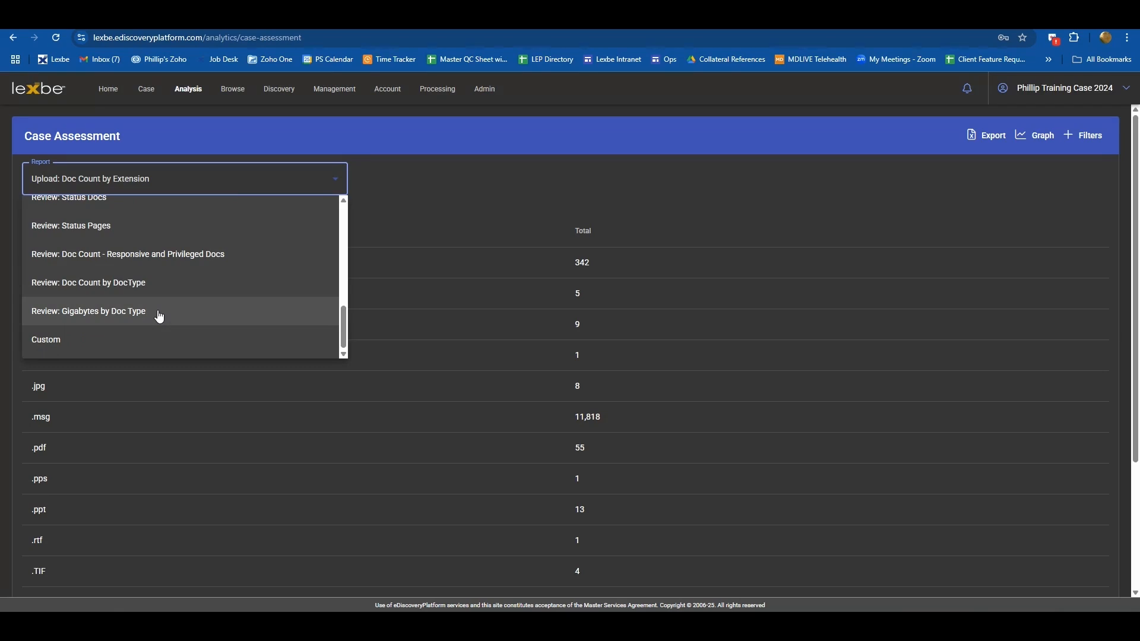
left_click(109, 339)
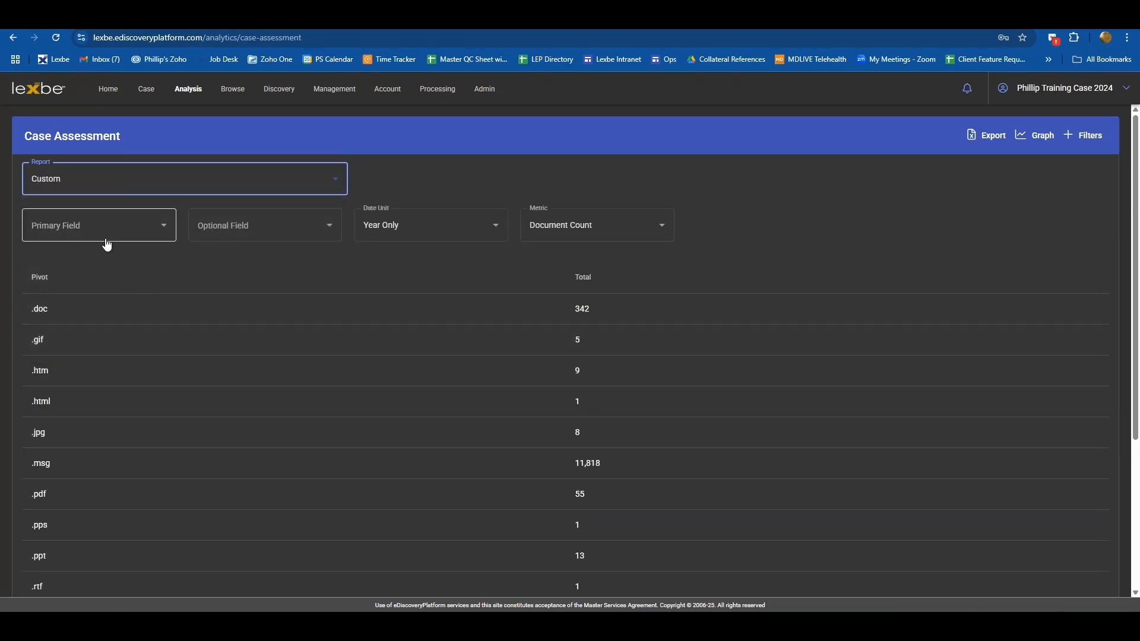
- Browse the Primary Field and Metric options of the custom report without changing them
left_click(163, 225)
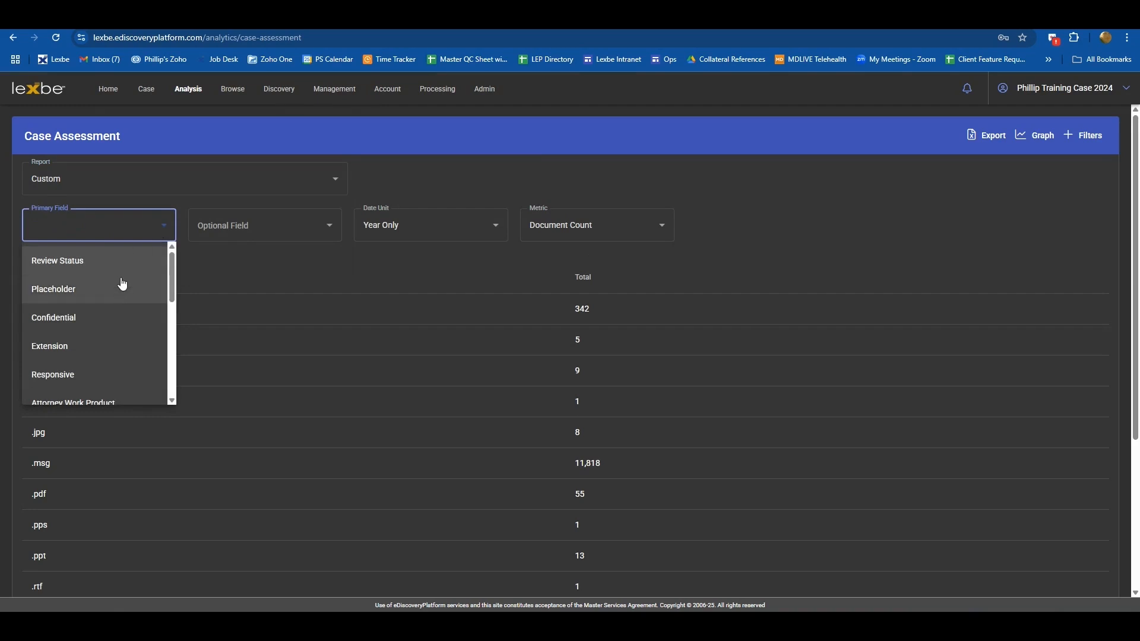
left_click(227, 261)
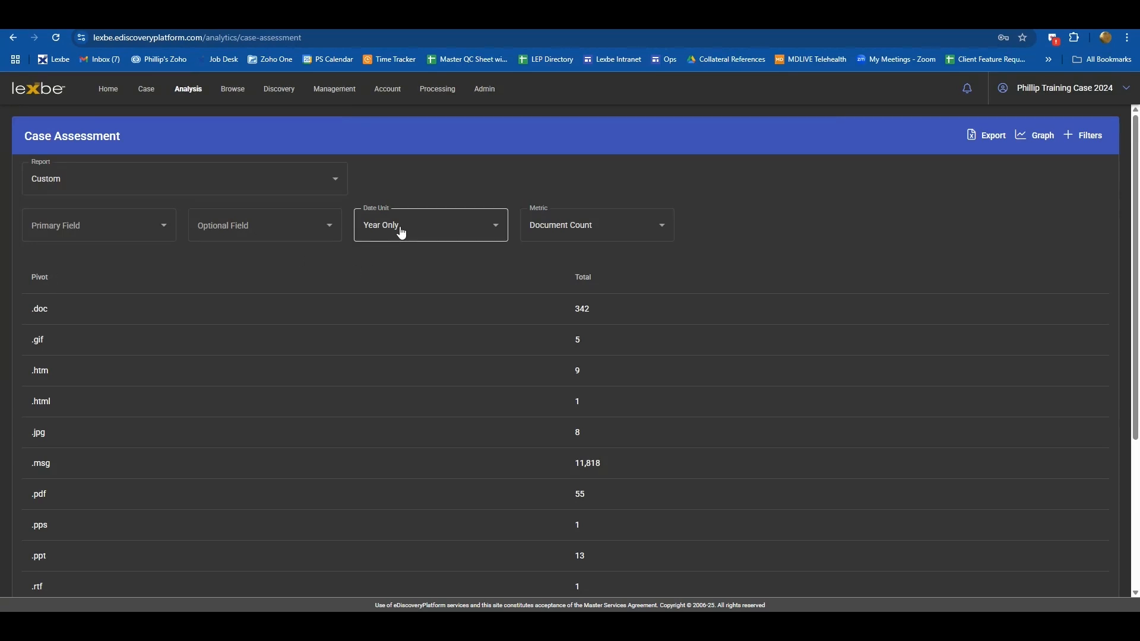
left_click(583, 229)
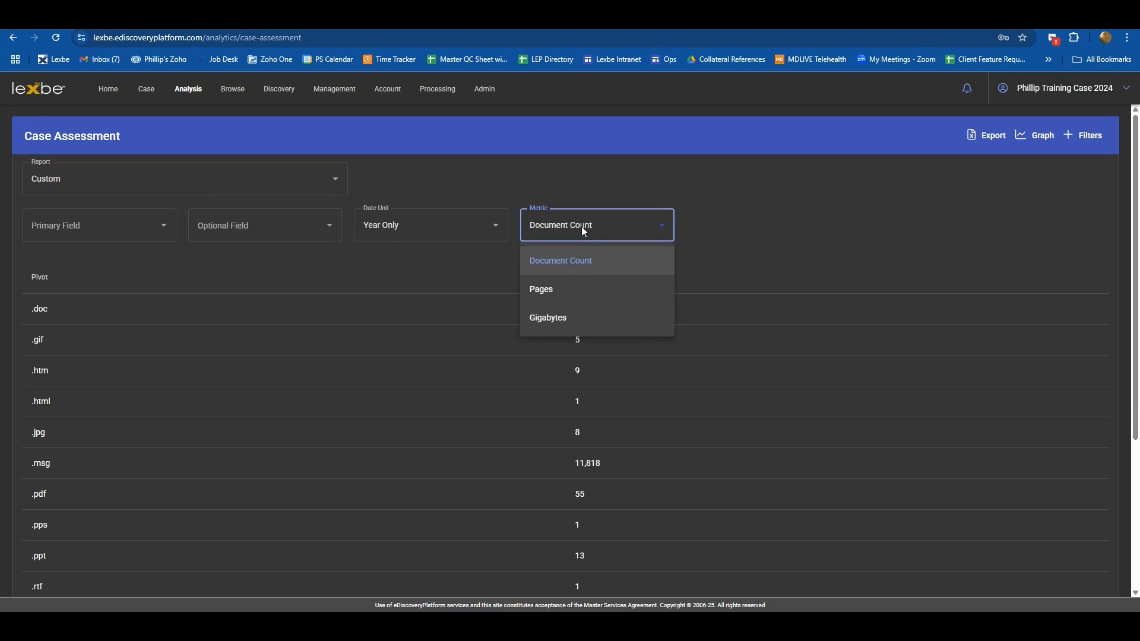
left_click(801, 207)
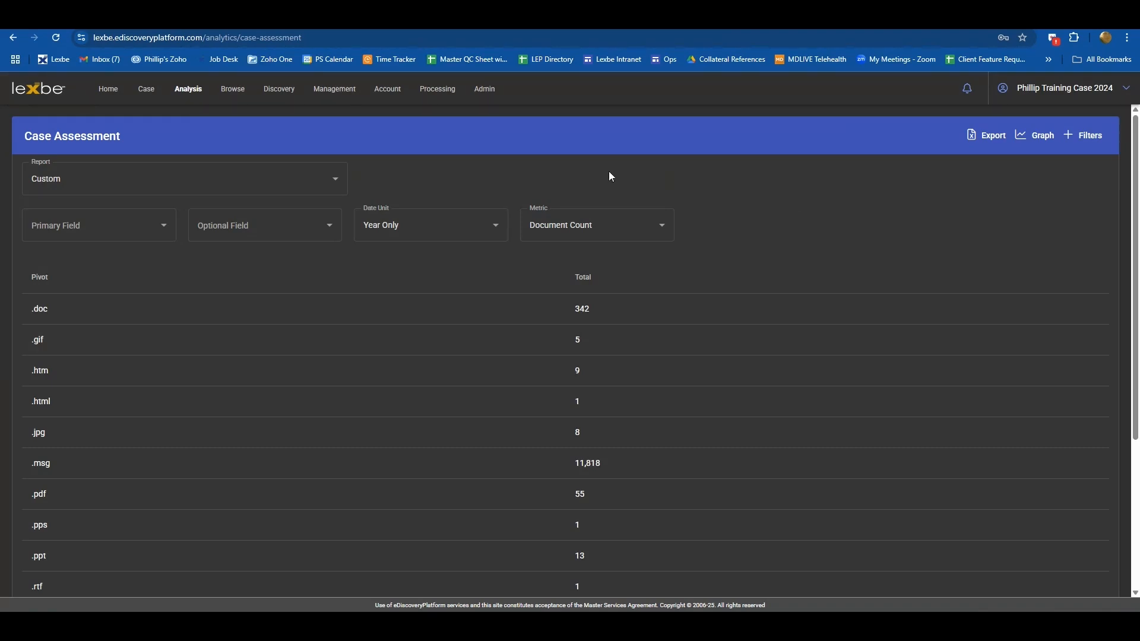
- Open the Case Analytics dashboard
left_click(184, 92)
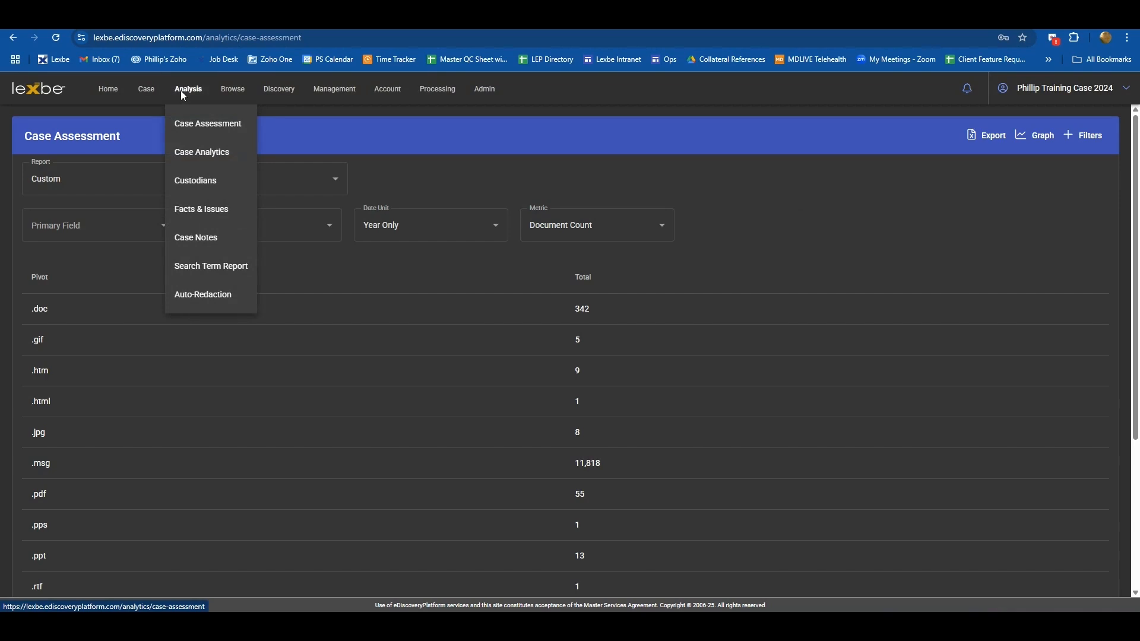
left_click(199, 156)
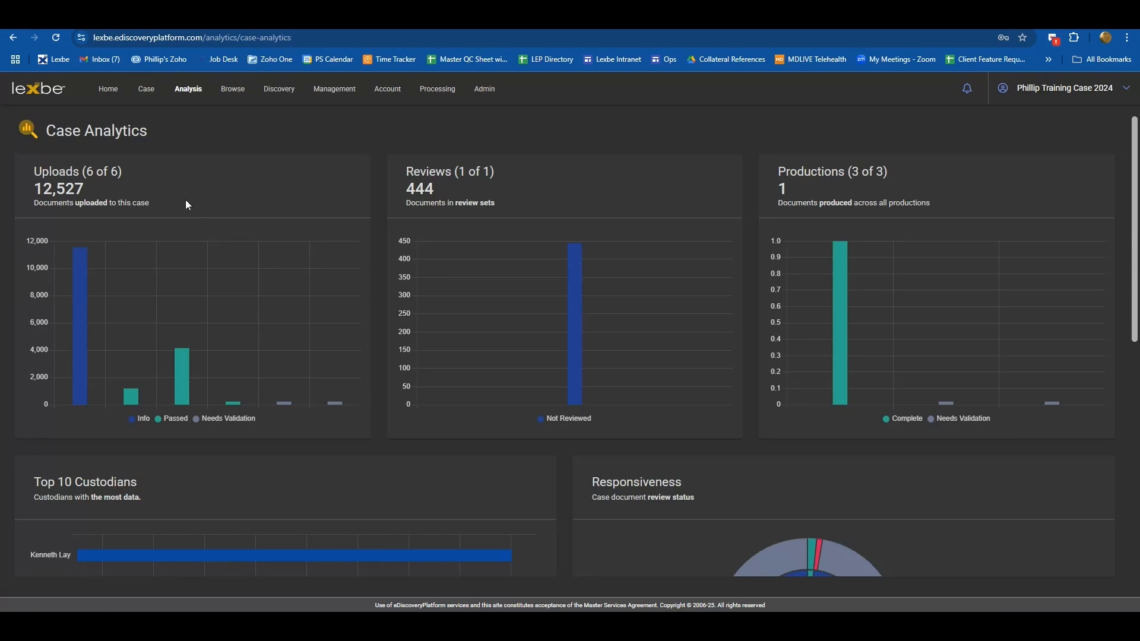
mouse_move(81, 346)
- Examine the Top 10 Custodians, Responsiveness and Collection Summary charts on the dashboard
scroll(946, 322, "down", 3)
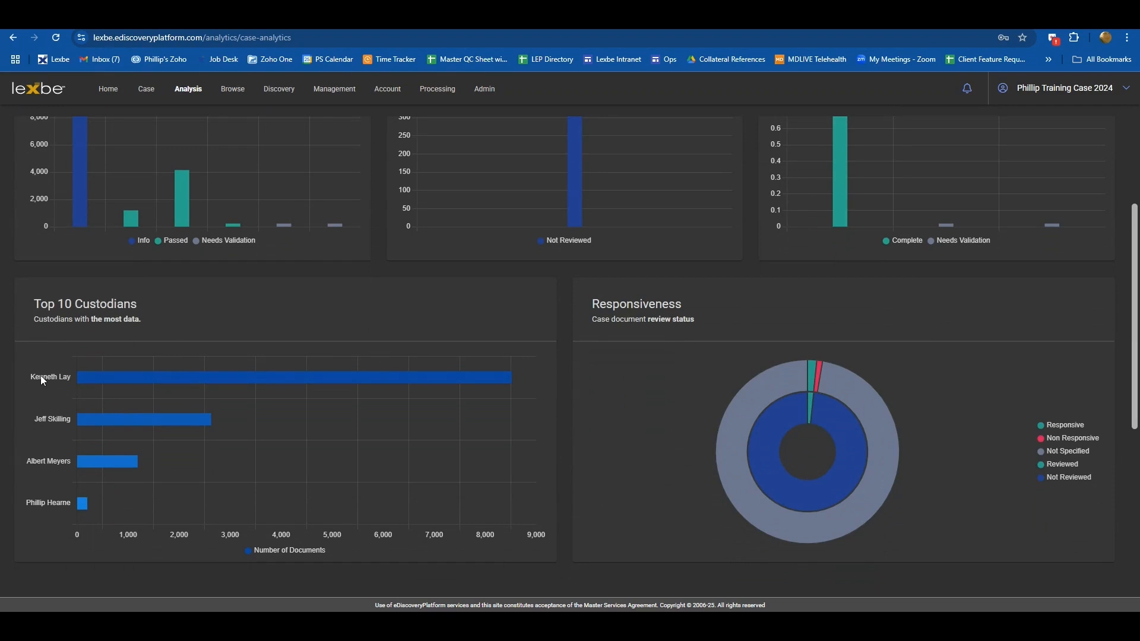
mouse_move(149, 381)
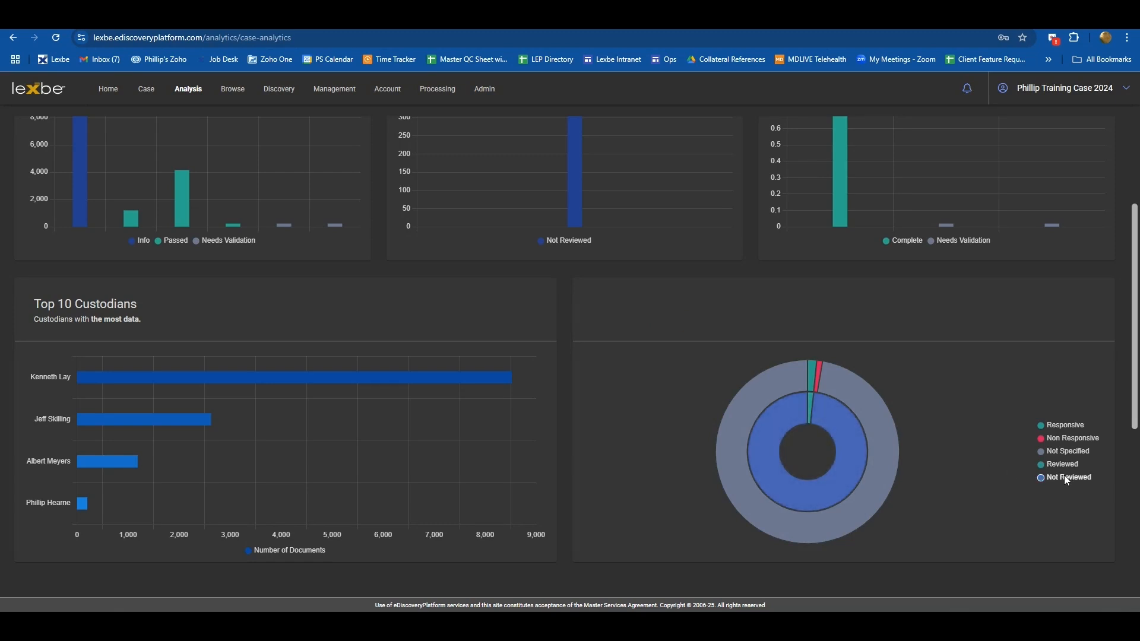
mouse_move(1064, 476)
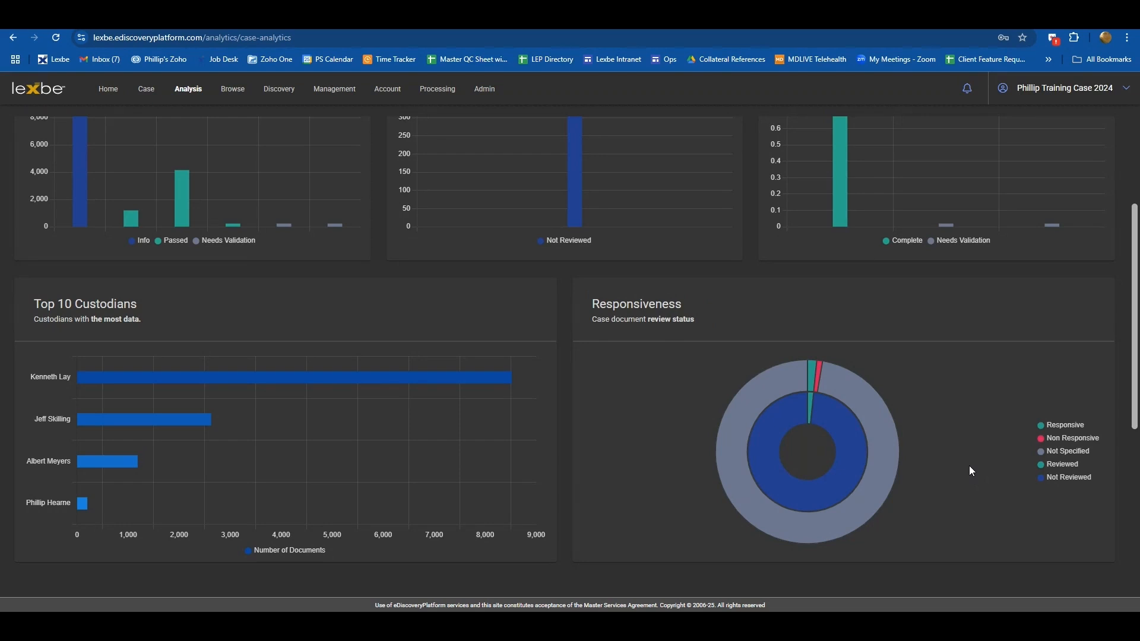
scroll(969, 466, "down", 3)
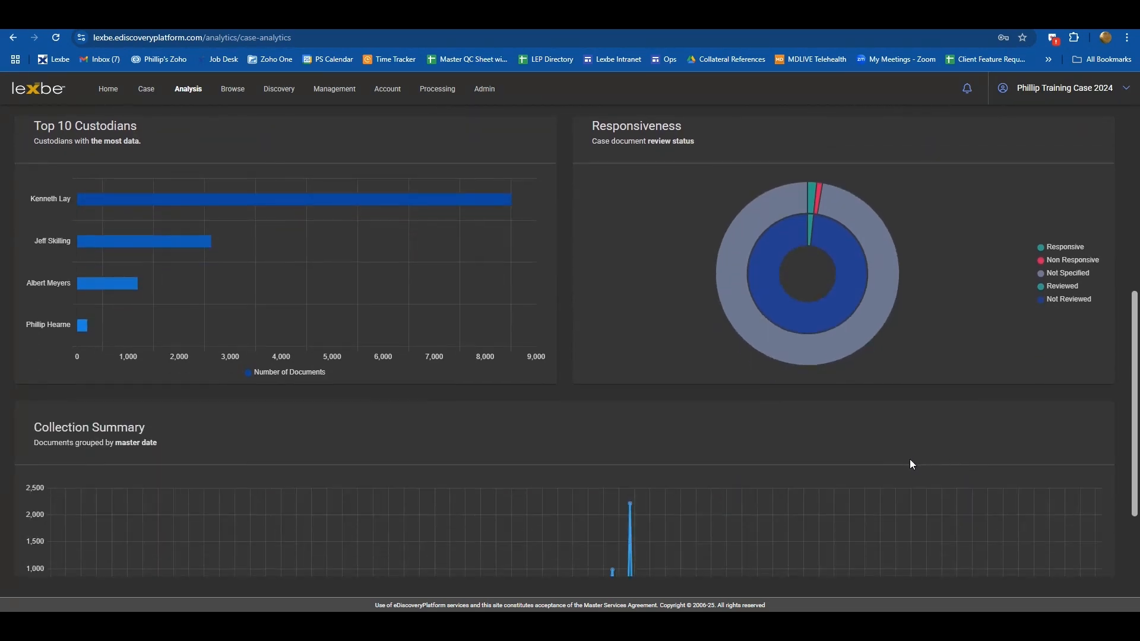
scroll(750, 436, "down", 2)
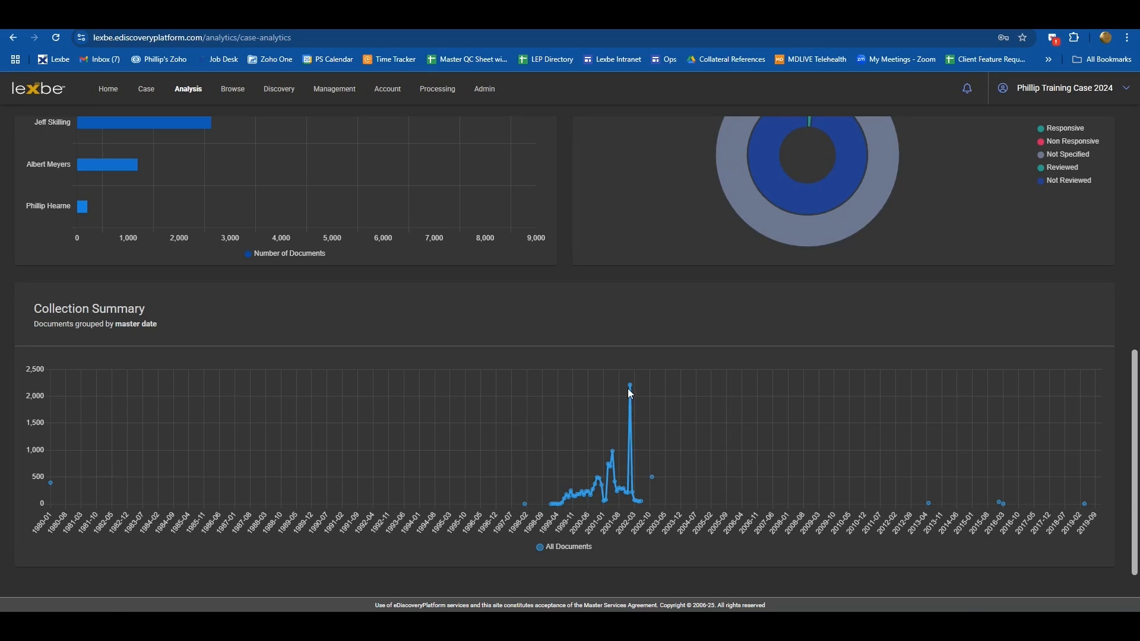
mouse_move(631, 387)
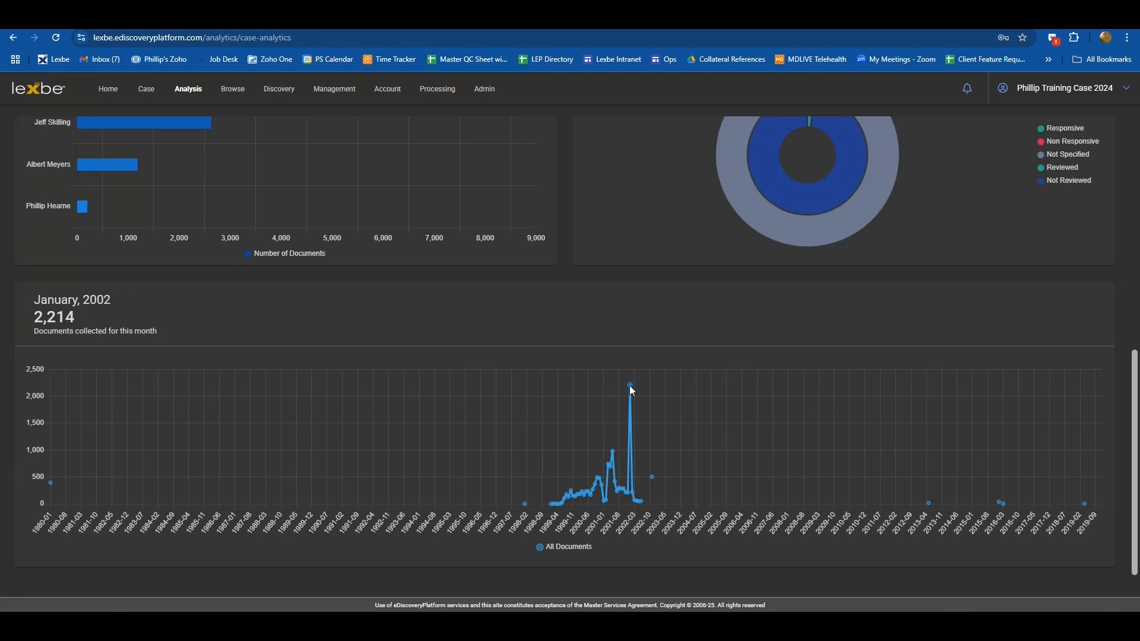
mouse_move(614, 454)
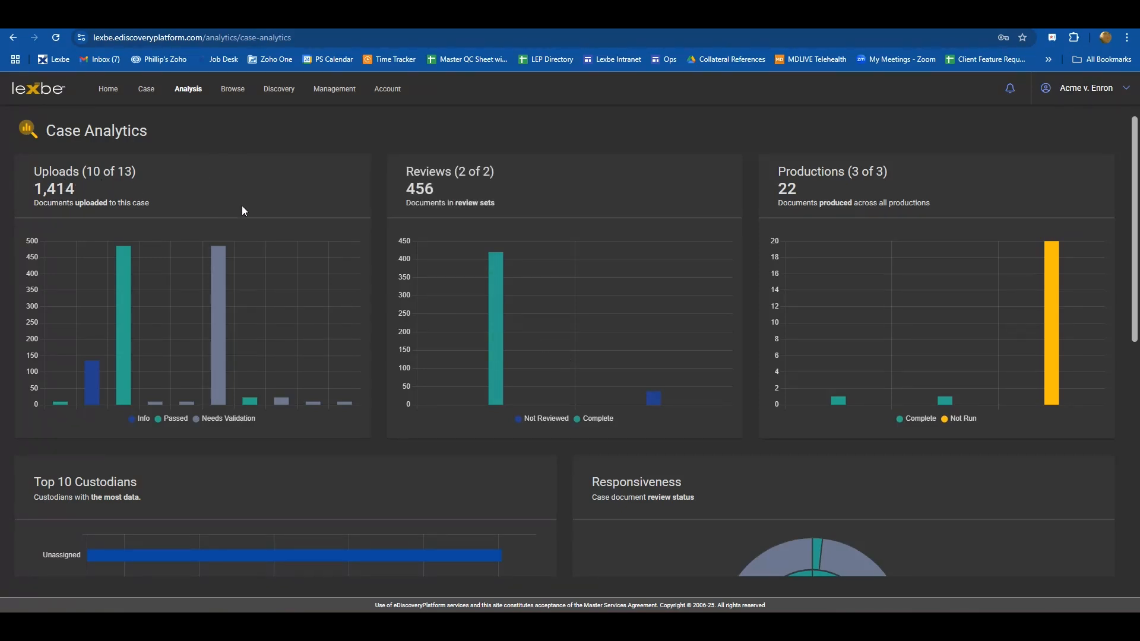
- Drill into the Needs Validation bar of the Uploads chart and browse the resulting uploads list
mouse_move(125, 372)
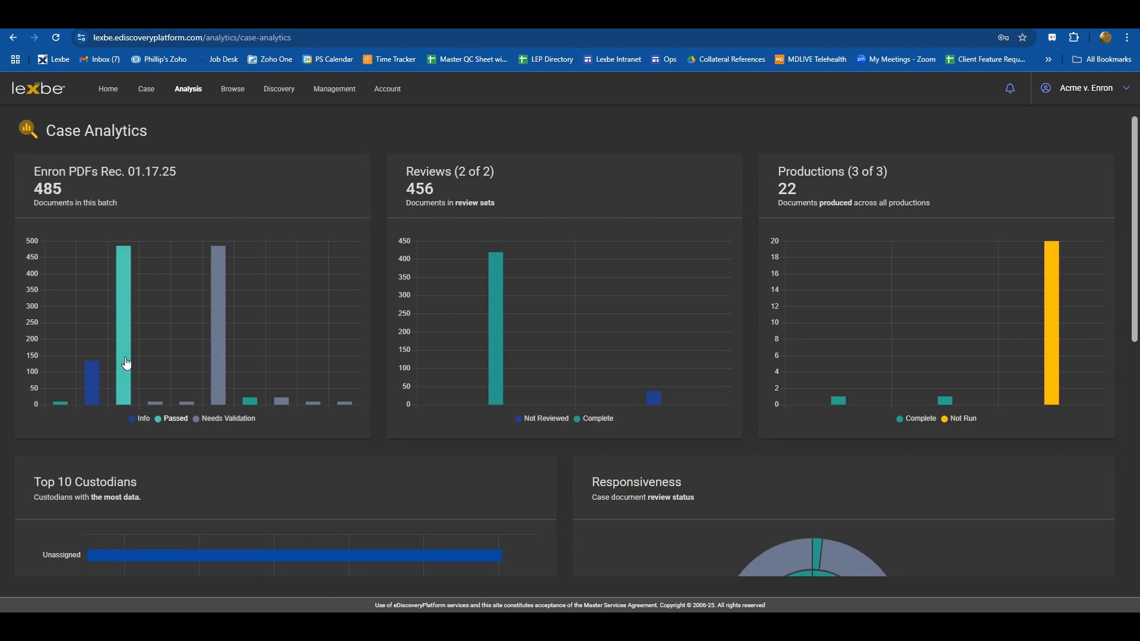
mouse_move(219, 386)
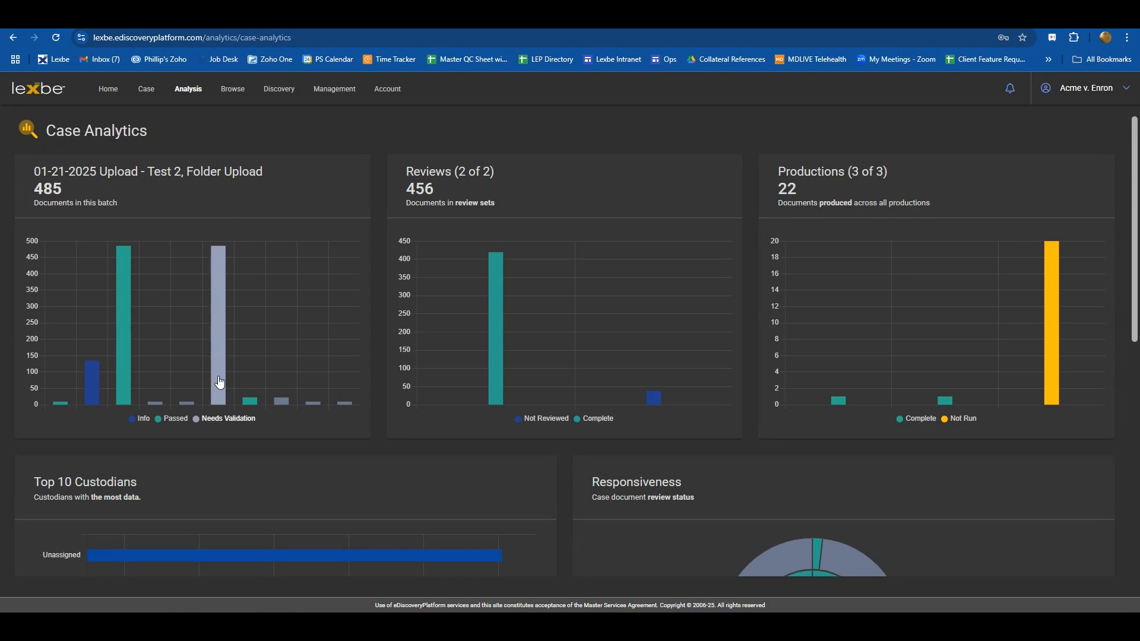
left_click(219, 382)
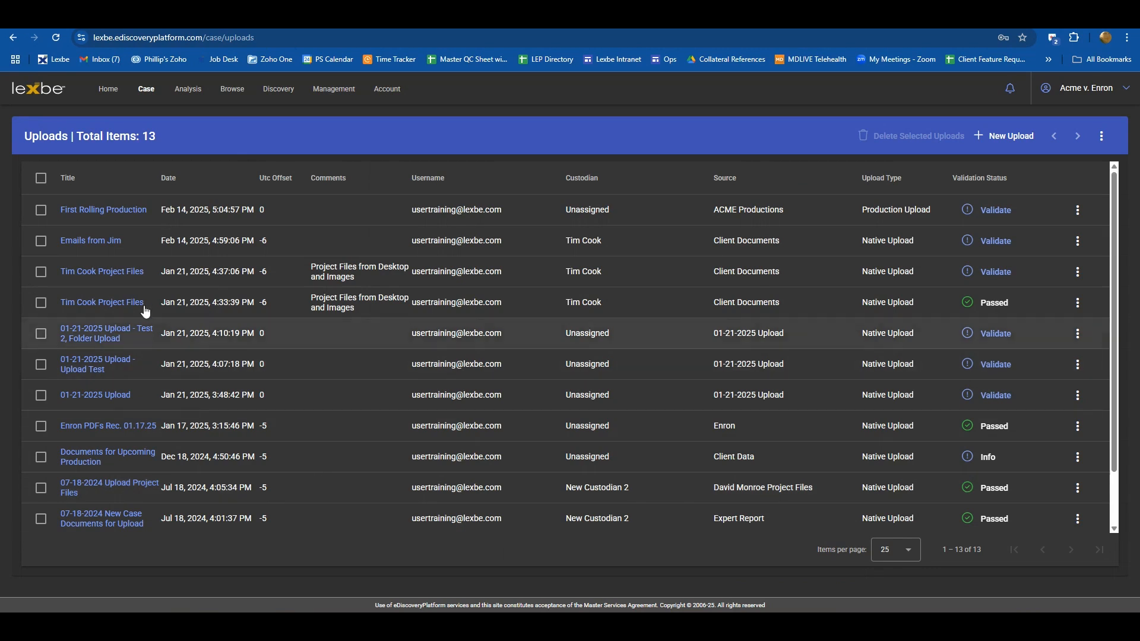
scroll(162, 316, "down", 2)
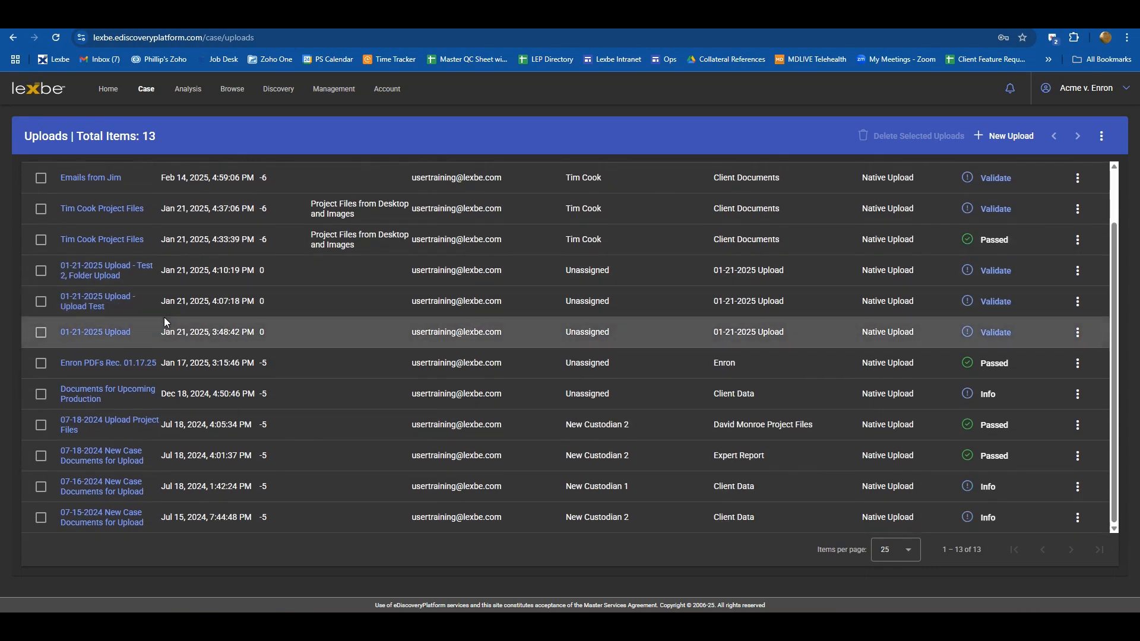
scroll(194, 473, "up", 2)
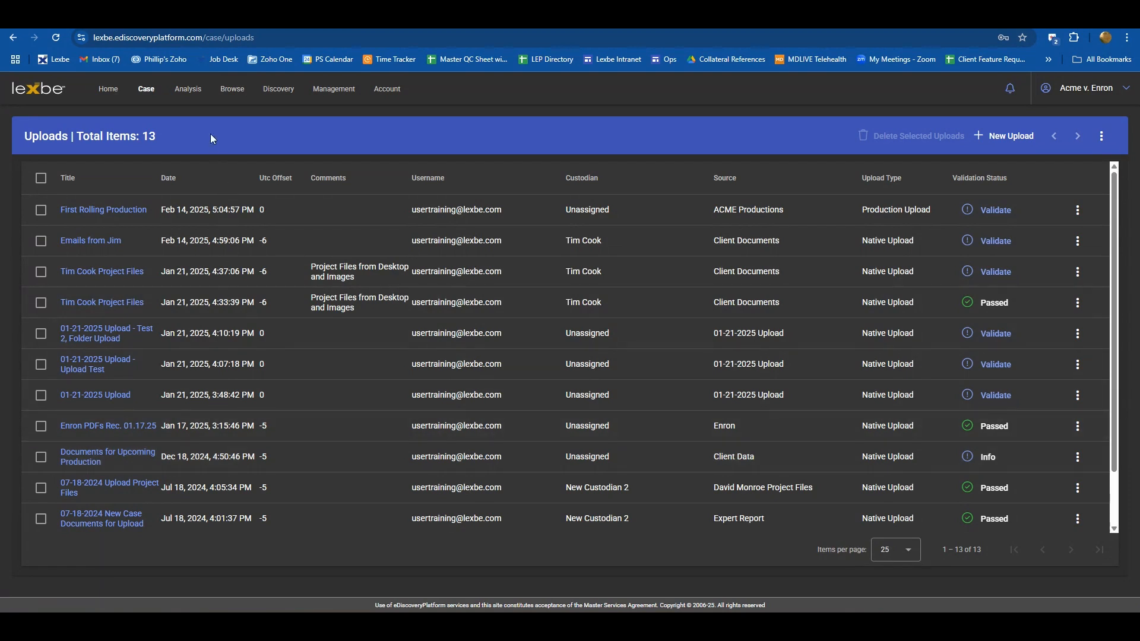
- Return to Case Analytics and drill into the Client Data First Pass Review bar to open the review sets
mouse_move(194, 97)
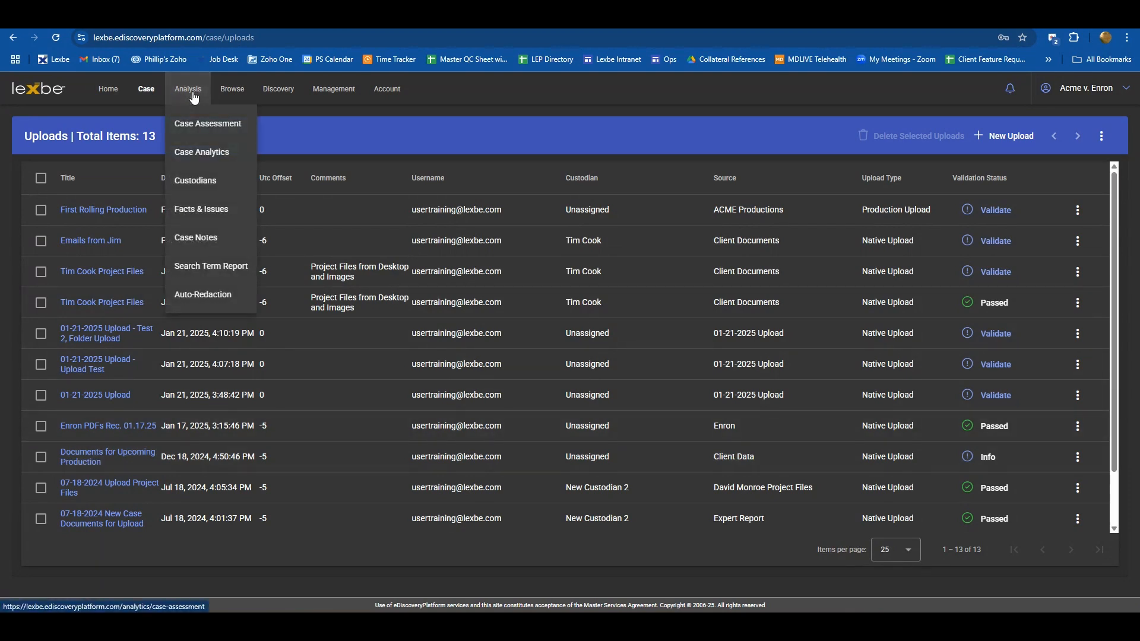
left_click(198, 152)
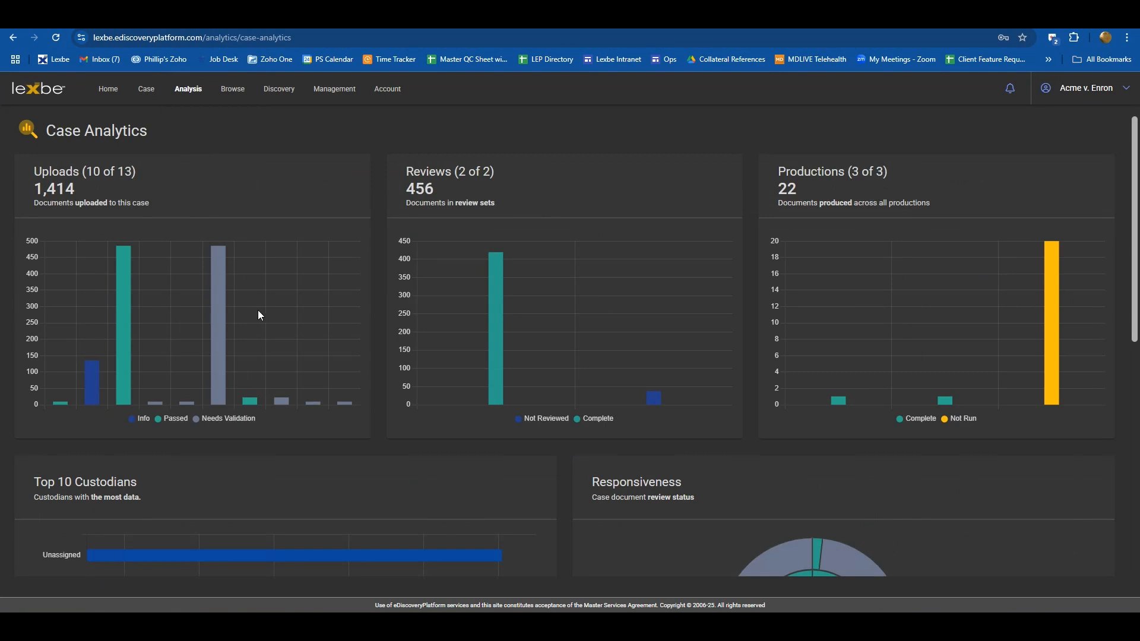
mouse_move(496, 344)
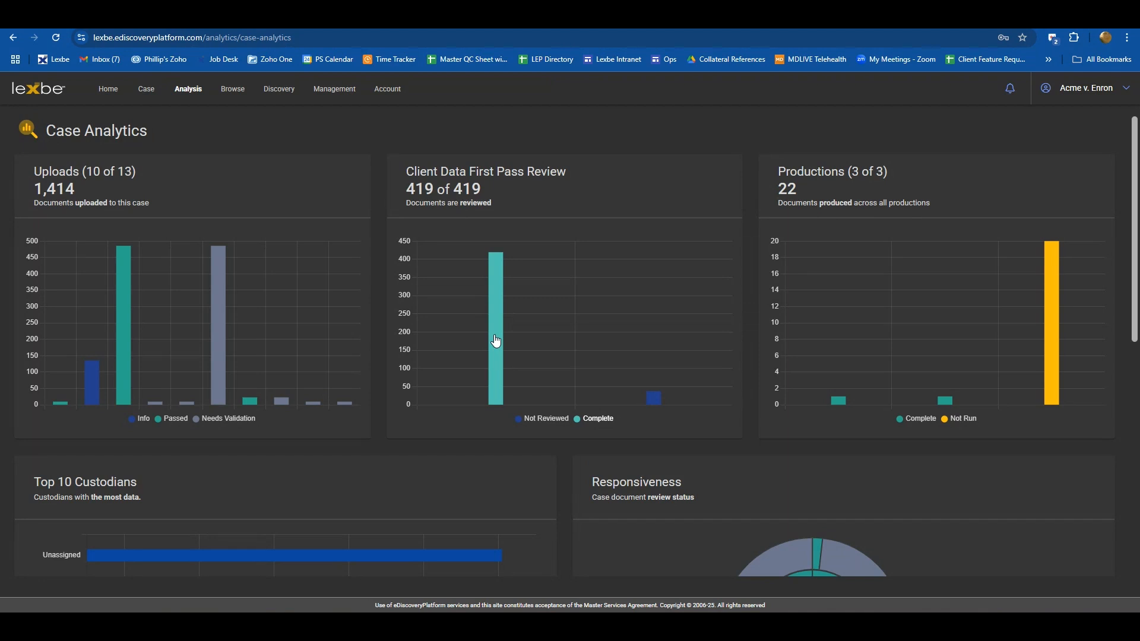
left_click(496, 341)
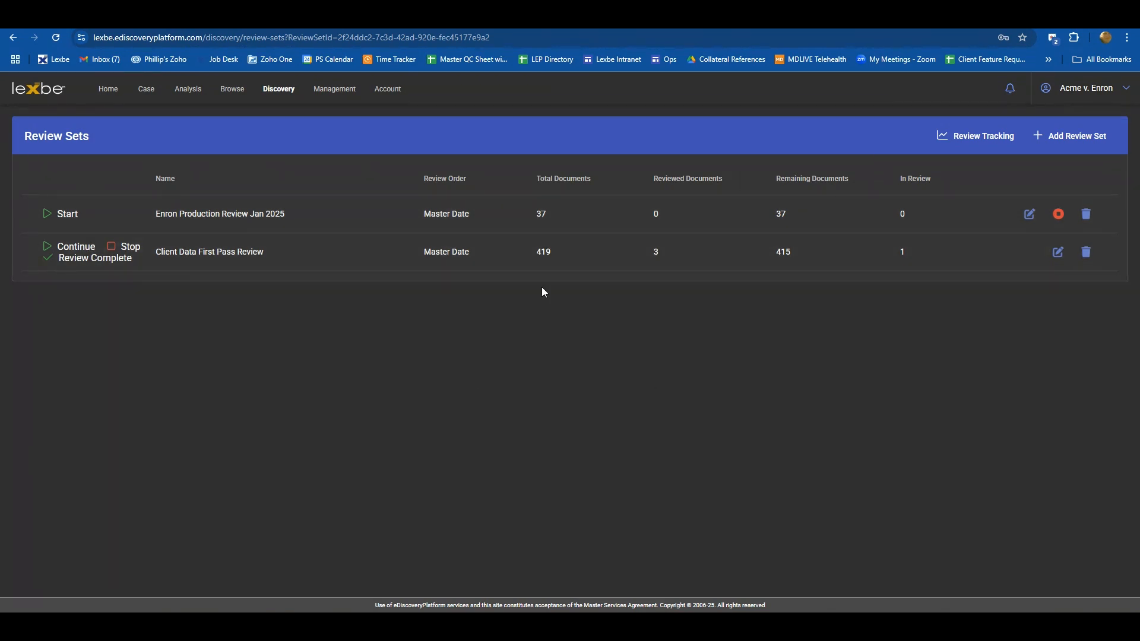
- Return to Case Analytics and drill into the Production 02-28-2025 bar to open that production's details
left_click(190, 88)
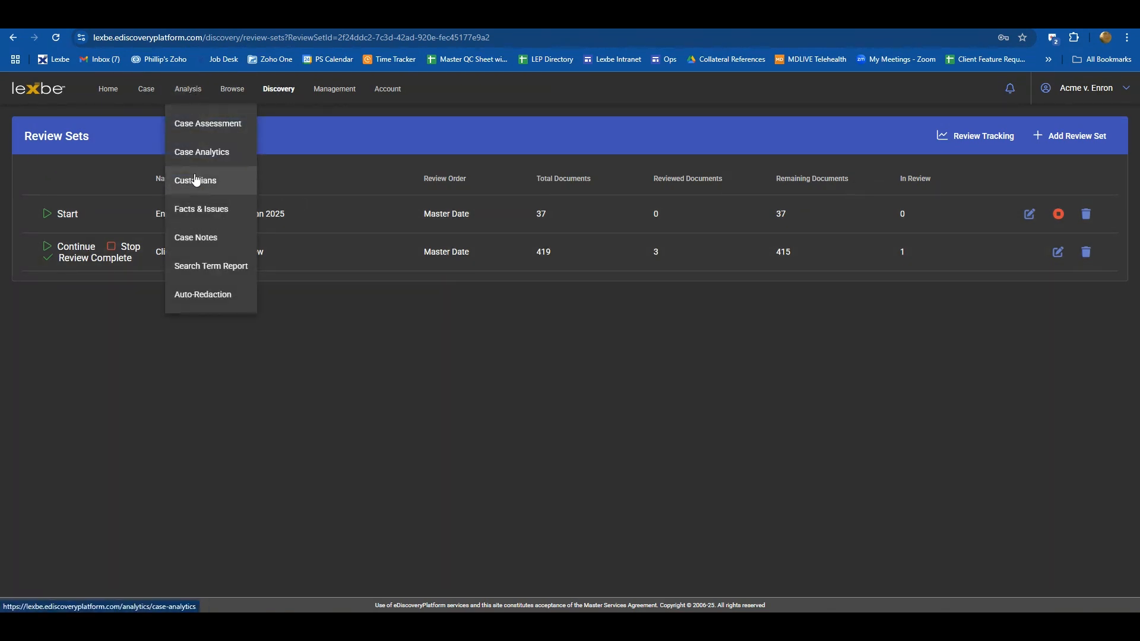
left_click(200, 154)
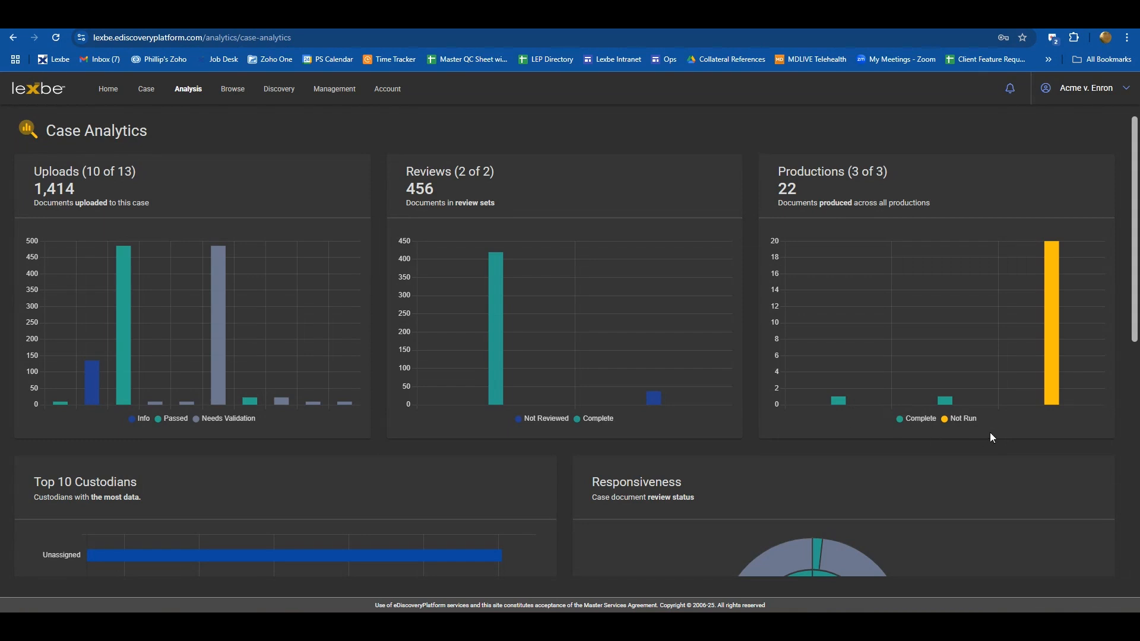
mouse_move(1052, 328)
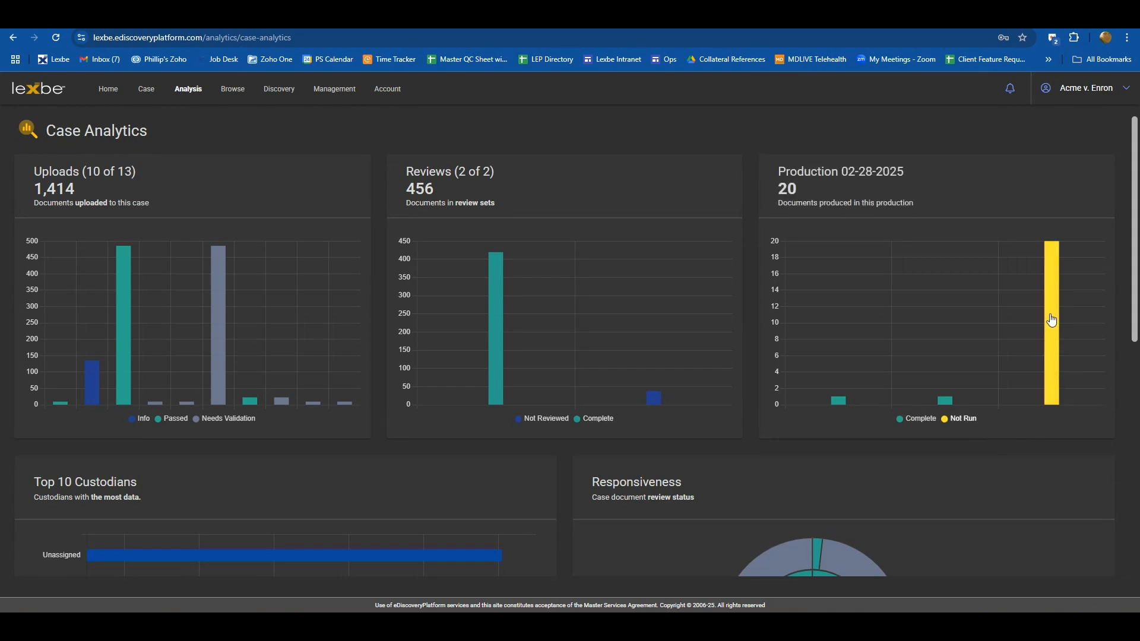
left_click(1051, 321)
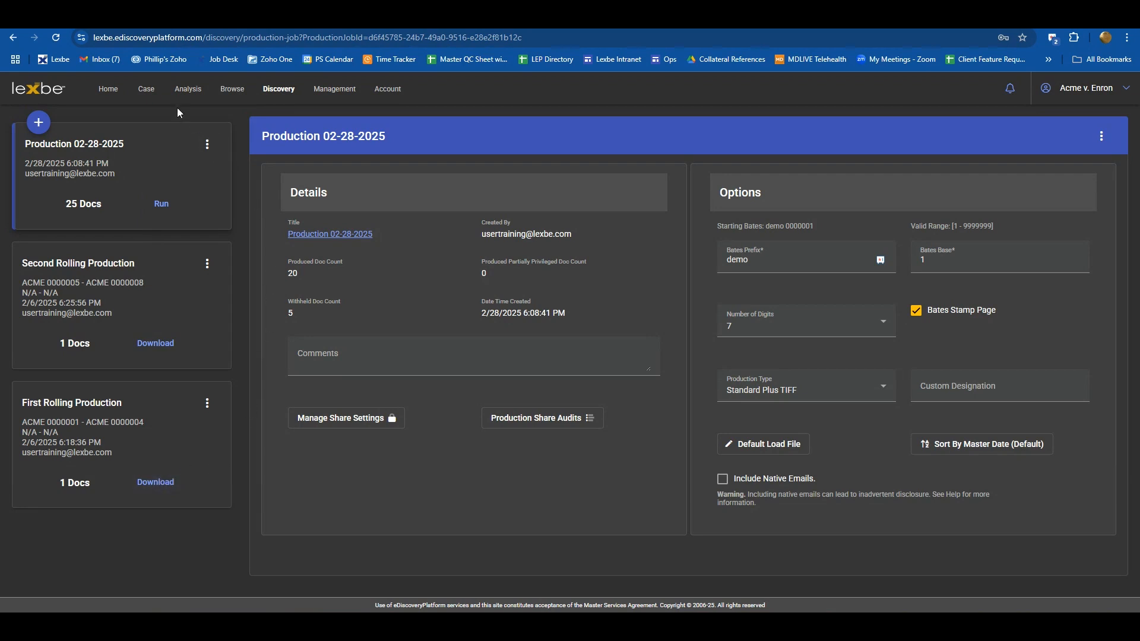
- Go back to the Case Analytics dashboard
mouse_move(180, 88)
left_click(189, 149)
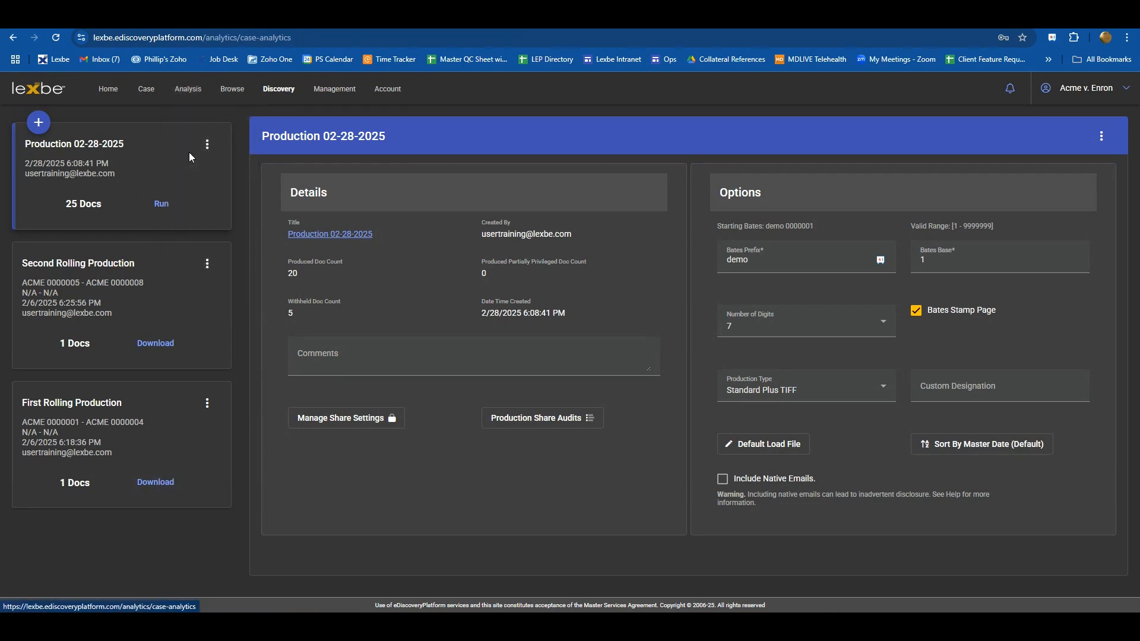